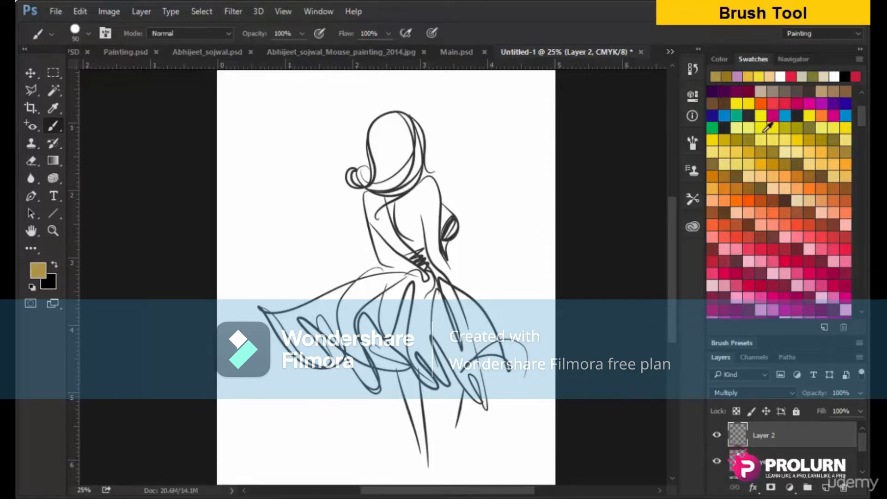
Paint a column of yellow, peach and dark purple palette dabs on the blank canvas area beside the figure sketch.
{"action": "left_click", "coordinate": [762, 117]}
{"action": "left_click_drag", "start_coordinate": [265, 109], "coordinate": [255, 108]}
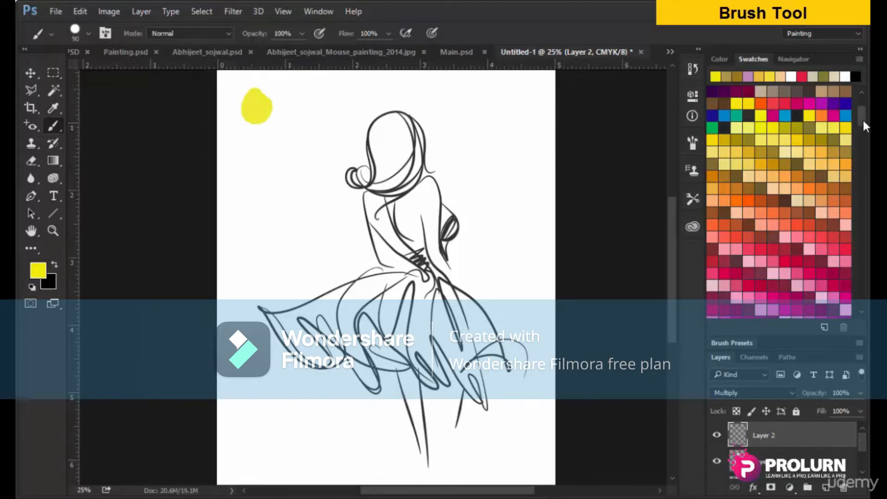
{"action": "left_click_drag", "start_coordinate": [862, 118], "coordinate": [862, 100]}
{"action": "left_click", "coordinate": [780, 77]}
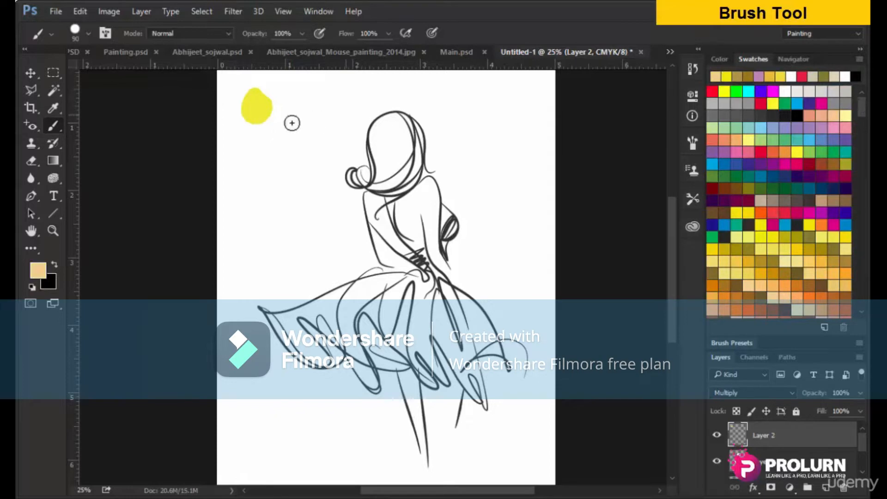
{"action": "left_click_drag", "start_coordinate": [250, 152], "coordinate": [252, 168]}
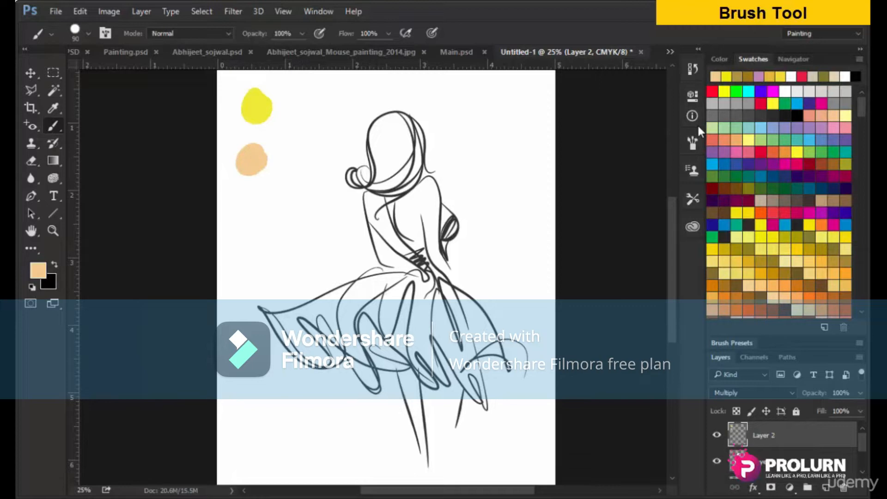
{"action": "left_click", "coordinate": [809, 164]}
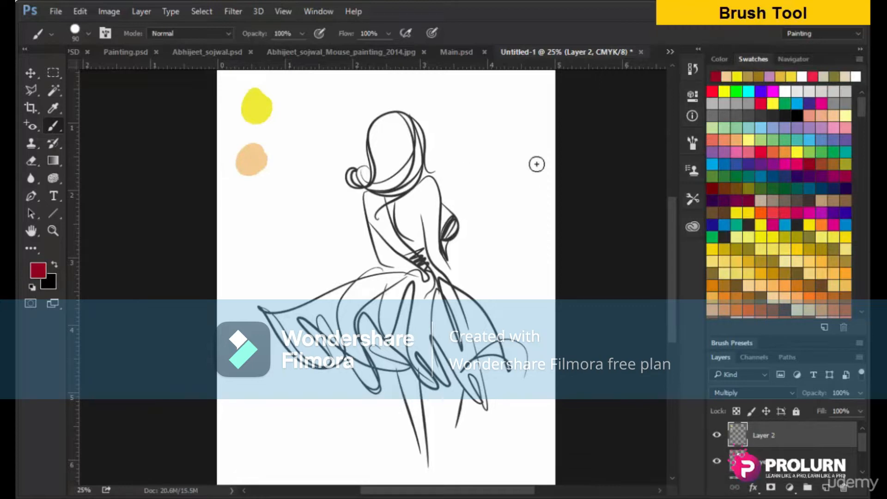
{"action": "left_click", "coordinate": [822, 176]}
{"action": "left_click_drag", "start_coordinate": [251, 200], "coordinate": [254, 213]}
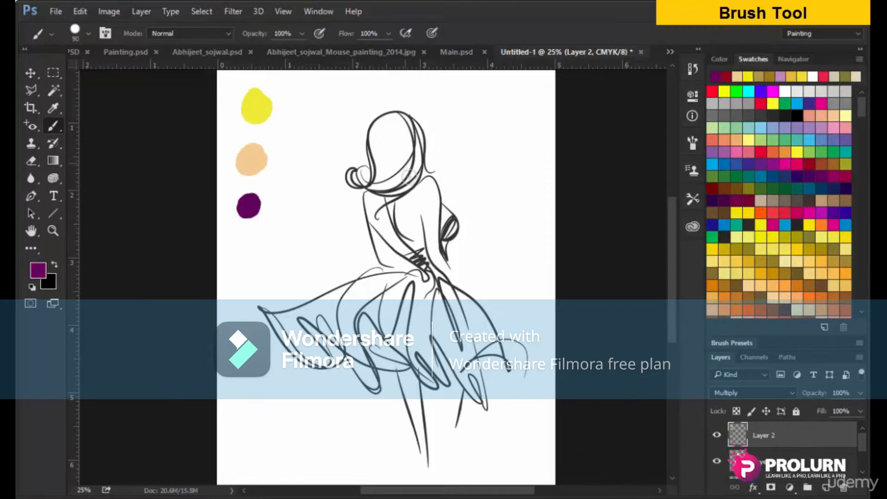
Paint the skirt and bodice with yellow sampled from the palette dab, and the legs with the peach.
{"action": "left_click", "coordinate": [253, 111], "text": "alt"}
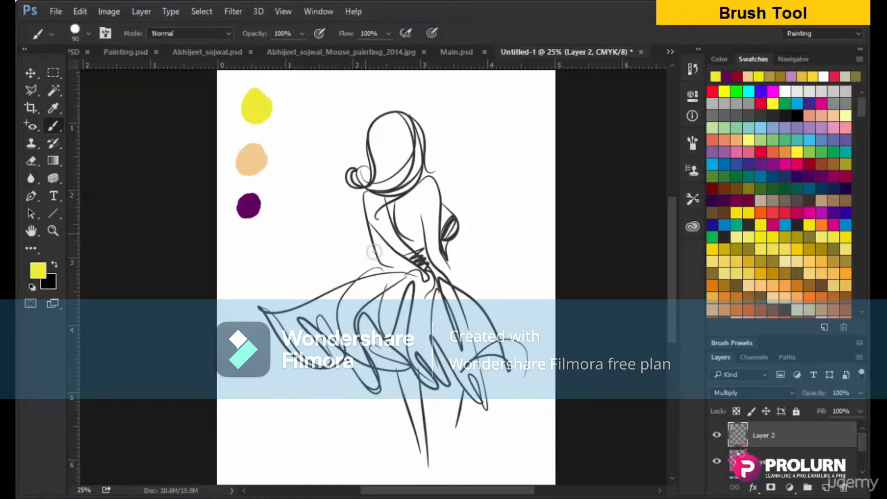
{"action": "mouse_move", "coordinate": [382, 281]}
{"action": "left_mouse_down"}
{"action": "mouse_move", "coordinate": [307, 313]}
{"action": "mouse_move", "coordinate": [300, 347]}
{"action": "mouse_move", "coordinate": [323, 340]}
{"action": "mouse_move", "coordinate": [362, 362]}
{"action": "left_mouse_up"}
{"action": "mouse_move", "coordinate": [333, 318]}
{"action": "left_mouse_down"}
{"action": "mouse_move", "coordinate": [432, 282]}
{"action": "mouse_move", "coordinate": [457, 301]}
{"action": "mouse_move", "coordinate": [485, 353]}
{"action": "mouse_move", "coordinate": [524, 346]}
{"action": "mouse_move", "coordinate": [480, 293]}
{"action": "mouse_move", "coordinate": [462, 390]}
{"action": "left_mouse_up"}
{"action": "mouse_move", "coordinate": [429, 298]}
{"action": "left_mouse_down"}
{"action": "mouse_move", "coordinate": [365, 335]}
{"action": "mouse_move", "coordinate": [381, 363]}
{"action": "mouse_move", "coordinate": [411, 350]}
{"action": "mouse_move", "coordinate": [358, 358]}
{"action": "left_mouse_up"}
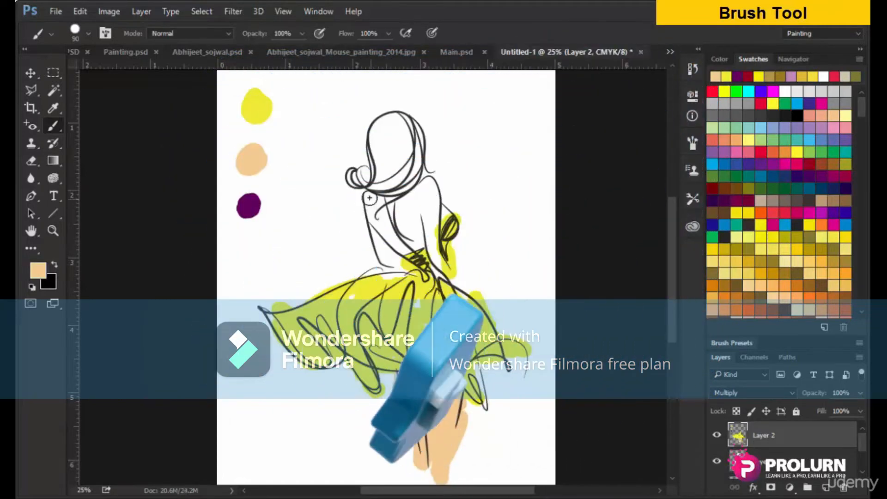
Paint the figure's back and arms peach, and fill the hair with purple sampled from its palette dab.
{"action": "mouse_move", "coordinate": [370, 200]}
{"action": "left_mouse_down"}
{"action": "mouse_move", "coordinate": [385, 259]}
{"action": "mouse_move", "coordinate": [392, 203]}
{"action": "mouse_move", "coordinate": [428, 194]}
{"action": "mouse_move", "coordinate": [435, 269]}
{"action": "left_mouse_up"}
{"action": "left_click_drag", "start_coordinate": [447, 213], "coordinate": [417, 235]}
{"action": "left_click", "coordinate": [242, 197], "text": "alt"}
{"action": "mouse_move", "coordinate": [388, 138]}
{"action": "left_mouse_down"}
{"action": "mouse_move", "coordinate": [370, 117]}
{"action": "mouse_move", "coordinate": [418, 121]}
{"action": "mouse_move", "coordinate": [342, 180]}
{"action": "mouse_move", "coordinate": [418, 166]}
{"action": "mouse_move", "coordinate": [430, 152]}
{"action": "mouse_move", "coordinate": [402, 194]}
{"action": "left_mouse_up"}
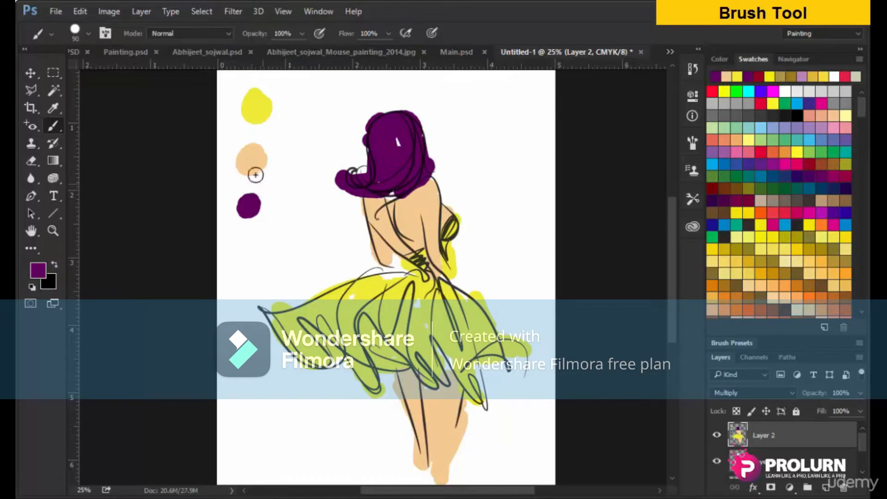
Set the brush to Multiply mode at 40% opacity, and undo the purple test dab on the legs.
{"action": "left_click", "coordinate": [191, 32]}
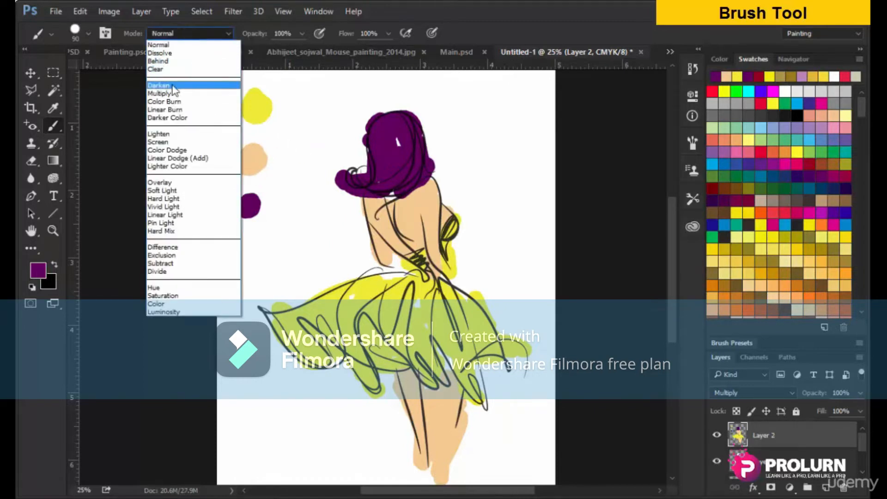
{"action": "left_click", "coordinate": [171, 93]}
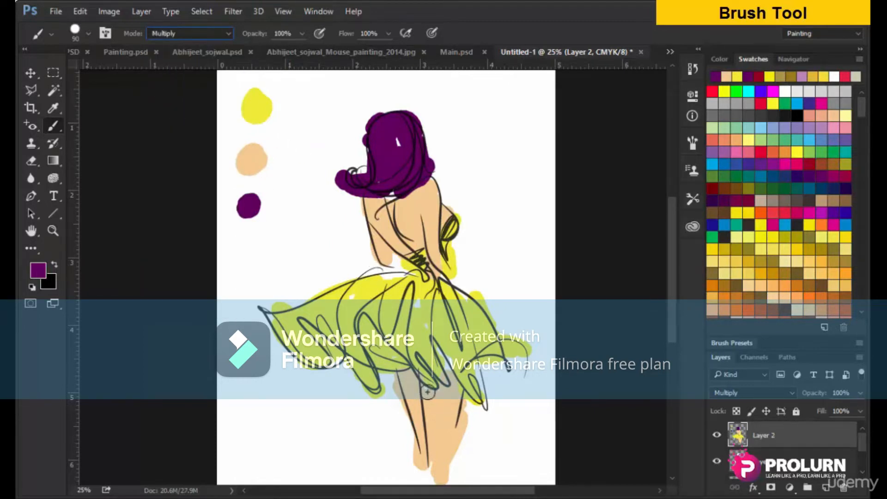
{"action": "left_click_drag", "start_coordinate": [426, 383], "coordinate": [429, 389]}
{"action": "key", "text": "4"}
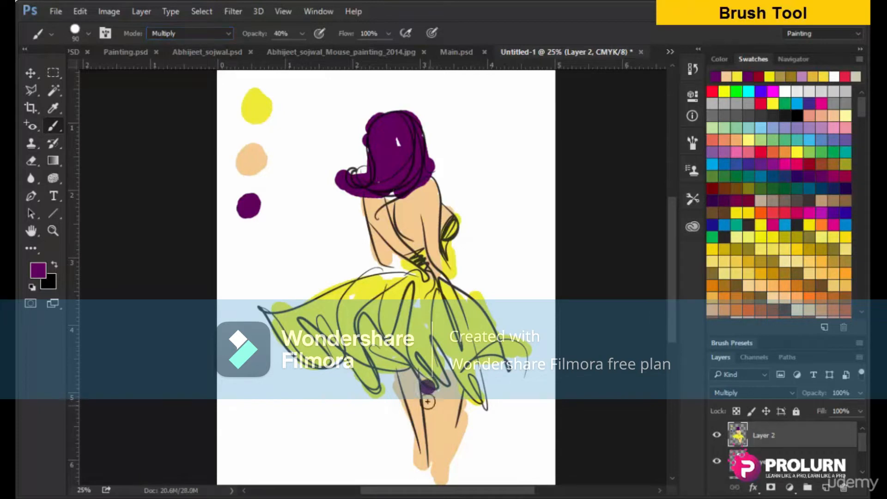
{"action": "key", "text": "ctrl+z"}
Shade the legs, back, arm and upper skirt with layered strokes of the sampled peach.
{"action": "left_click", "coordinate": [245, 157], "text": "alt"}
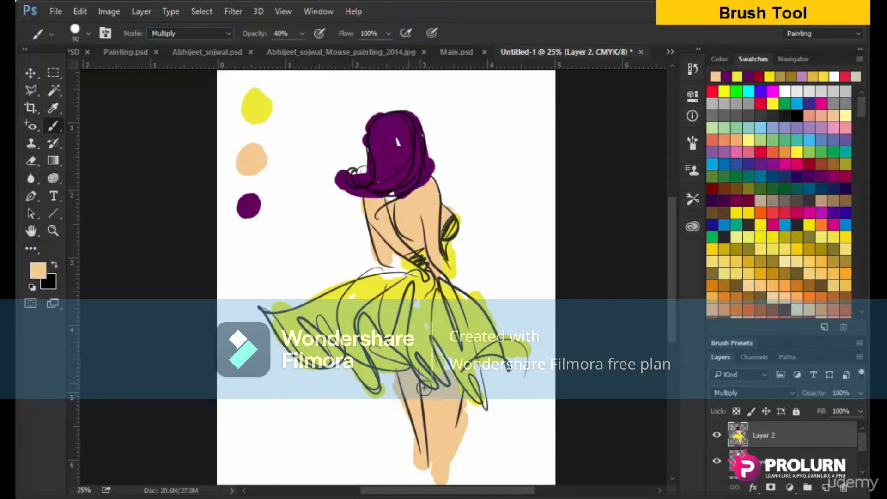
{"action": "mouse_move", "coordinate": [436, 407]}
{"action": "left_mouse_down"}
{"action": "mouse_move", "coordinate": [430, 477]}
{"action": "mouse_move", "coordinate": [434, 410]}
{"action": "left_mouse_up"}
{"action": "left_click_drag", "start_coordinate": [403, 380], "coordinate": [411, 430]}
{"action": "mouse_move", "coordinate": [404, 191]}
{"action": "left_mouse_down"}
{"action": "mouse_move", "coordinate": [421, 216]}
{"action": "mouse_move", "coordinate": [432, 200]}
{"action": "mouse_move", "coordinate": [407, 241]}
{"action": "left_mouse_up"}
{"action": "mouse_move", "coordinate": [376, 208]}
{"action": "left_mouse_down"}
{"action": "mouse_move", "coordinate": [386, 267]}
{"action": "mouse_move", "coordinate": [309, 297]}
{"action": "mouse_move", "coordinate": [394, 289]}
{"action": "mouse_move", "coordinate": [364, 326]}
{"action": "left_mouse_up"}
{"action": "left_click", "coordinate": [258, 109]}
{"action": "left_click", "coordinate": [267, 154], "text": "alt"}
{"action": "left_click_drag", "start_coordinate": [425, 283], "coordinate": [404, 299]}
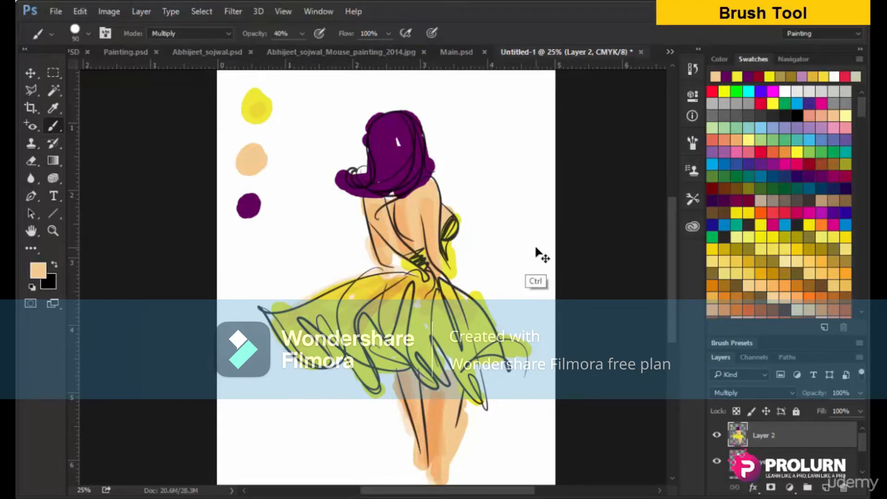
Switch to the sket.png document and paint a flat base on the shorts with a brown swatch.
{"action": "key", "text": "ctrl+Tab"}
{"action": "key", "text": "ctrl+Tab"}
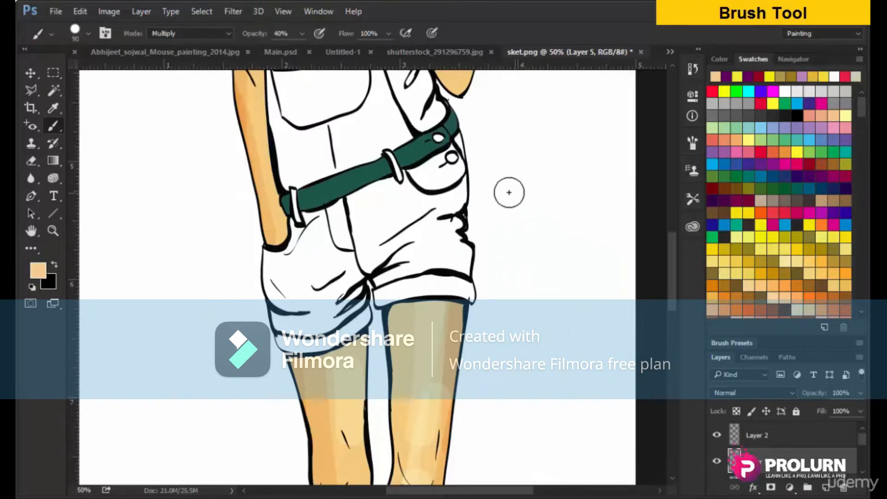
{"action": "key", "text": "ctrl+minus"}
{"action": "key", "text": "ctrl+minus"}
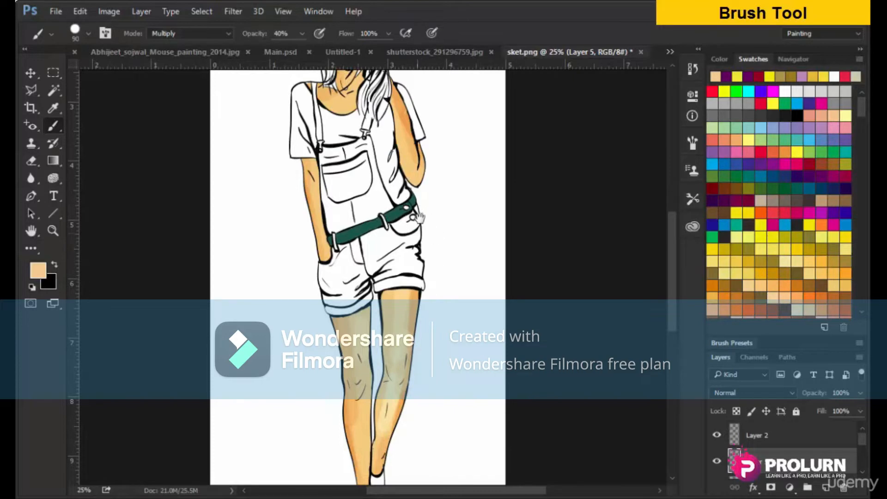
{"action": "key", "text": "ctrl+plus"}
{"action": "key", "text": "ctrl+plus"}
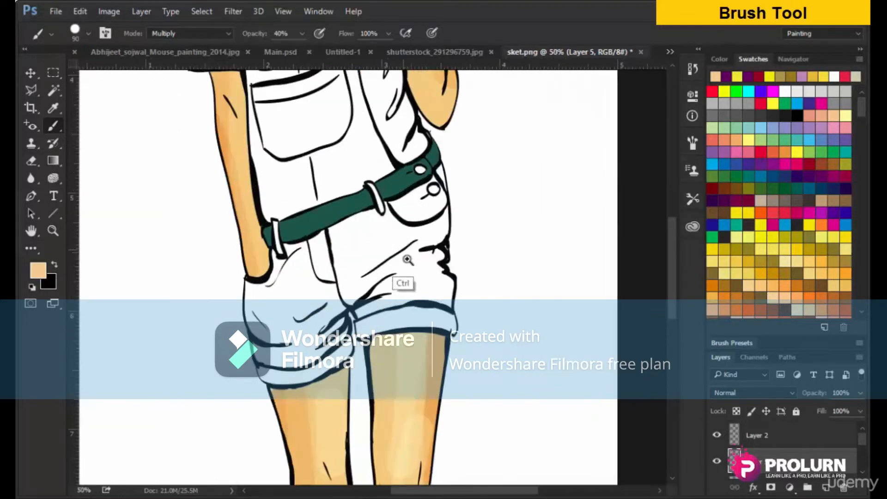
{"action": "left_click_drag", "start_coordinate": [423, 216], "coordinate": [453, 175]}
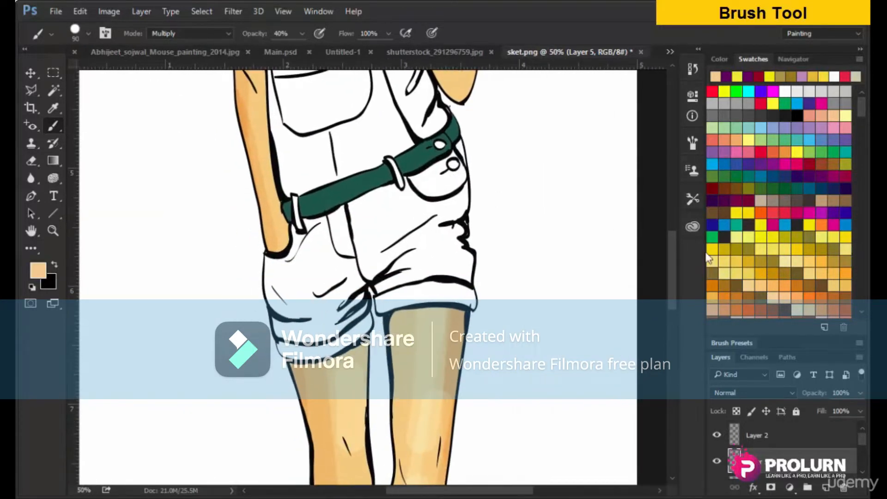
{"action": "left_click", "coordinate": [789, 269]}
{"action": "mouse_move", "coordinate": [434, 181]}
{"action": "left_mouse_down"}
{"action": "mouse_move", "coordinate": [290, 263]}
{"action": "mouse_move", "coordinate": [416, 232]}
{"action": "mouse_move", "coordinate": [279, 326]}
{"action": "mouse_move", "coordinate": [335, 302]}
{"action": "mouse_move", "coordinate": [447, 295]}
{"action": "mouse_move", "coordinate": [444, 306]}
{"action": "mouse_move", "coordinate": [408, 324]}
{"action": "mouse_move", "coordinate": [423, 253]}
{"action": "mouse_move", "coordinate": [459, 198]}
{"action": "mouse_move", "coordinate": [499, 192]}
{"action": "mouse_move", "coordinate": [453, 144]}
{"action": "left_mouse_up"}
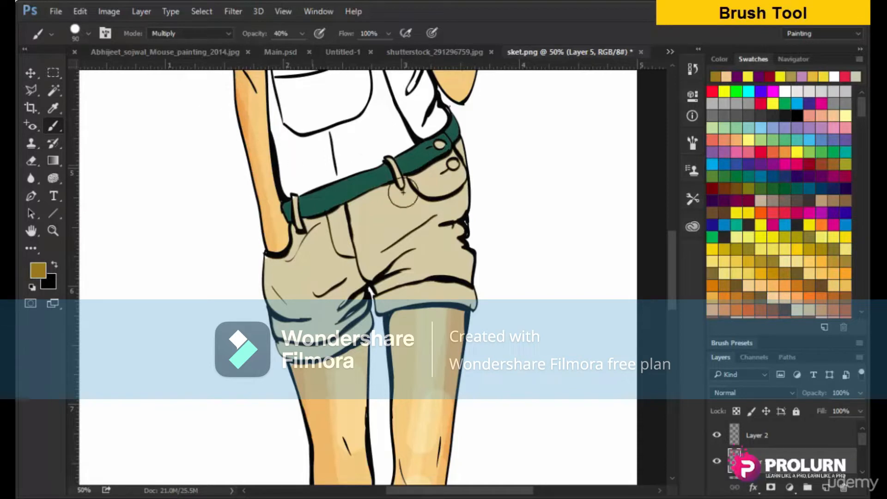
Add darker brown shading along the shorts' outer edges, pocket, folds and cuffs.
{"action": "mouse_move", "coordinate": [460, 149]}
{"action": "left_mouse_down"}
{"action": "mouse_move", "coordinate": [475, 287]}
{"action": "mouse_move", "coordinate": [464, 304]}
{"action": "mouse_move", "coordinate": [442, 157]}
{"action": "mouse_move", "coordinate": [459, 223]}
{"action": "mouse_move", "coordinate": [471, 228]}
{"action": "mouse_move", "coordinate": [468, 300]}
{"action": "left_mouse_up"}
{"action": "mouse_move", "coordinate": [270, 268]}
{"action": "left_mouse_down"}
{"action": "mouse_move", "coordinate": [301, 352]}
{"action": "mouse_move", "coordinate": [310, 353]}
{"action": "mouse_move", "coordinate": [293, 279]}
{"action": "mouse_move", "coordinate": [303, 305]}
{"action": "left_mouse_up"}
{"action": "key", "text": "ctrl+z"}
{"action": "left_click_drag", "start_coordinate": [256, 271], "coordinate": [262, 316]}
{"action": "mouse_move", "coordinate": [360, 284]}
{"action": "left_mouse_down"}
{"action": "mouse_move", "coordinate": [376, 291]}
{"action": "mouse_move", "coordinate": [367, 328]}
{"action": "mouse_move", "coordinate": [473, 291]}
{"action": "left_mouse_up"}
{"action": "left_click_drag", "start_coordinate": [332, 356], "coordinate": [335, 316]}
{"action": "left_click_drag", "start_coordinate": [328, 221], "coordinate": [344, 259]}
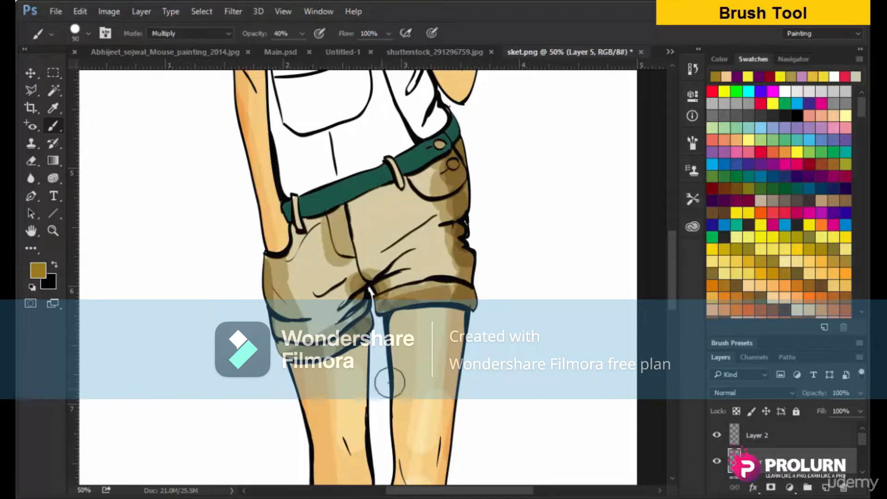
Set the brush to Screen mode and paint highlights on the shorts with beige sampled from the fabric.
{"action": "left_click", "coordinate": [177, 35]}
{"action": "left_click", "coordinate": [172, 144]}
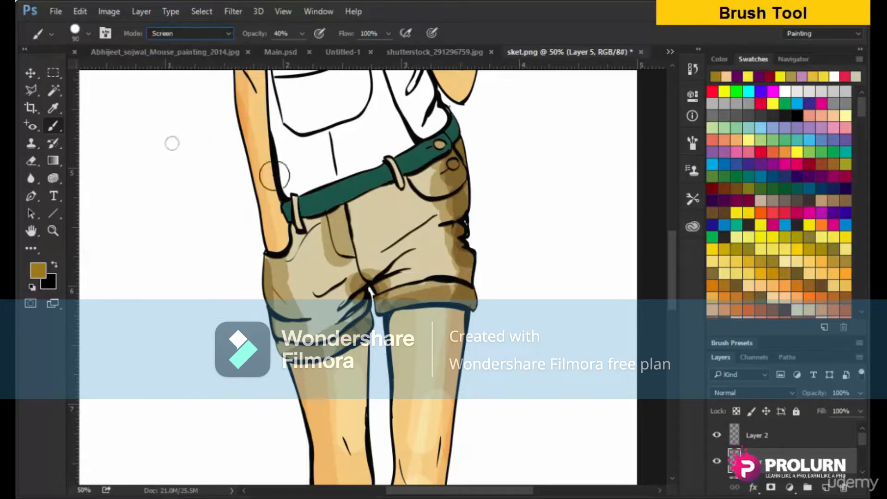
{"action": "left_click", "coordinate": [401, 253], "text": "alt"}
{"action": "mouse_move", "coordinate": [413, 190]}
{"action": "left_mouse_down"}
{"action": "mouse_move", "coordinate": [409, 217]}
{"action": "mouse_move", "coordinate": [413, 212]}
{"action": "mouse_move", "coordinate": [408, 241]}
{"action": "mouse_move", "coordinate": [416, 235]}
{"action": "mouse_move", "coordinate": [427, 268]}
{"action": "mouse_move", "coordinate": [432, 244]}
{"action": "mouse_move", "coordinate": [374, 253]}
{"action": "mouse_move", "coordinate": [324, 215]}
{"action": "mouse_move", "coordinate": [309, 283]}
{"action": "mouse_move", "coordinate": [320, 277]}
{"action": "mouse_move", "coordinate": [330, 314]}
{"action": "left_mouse_up"}
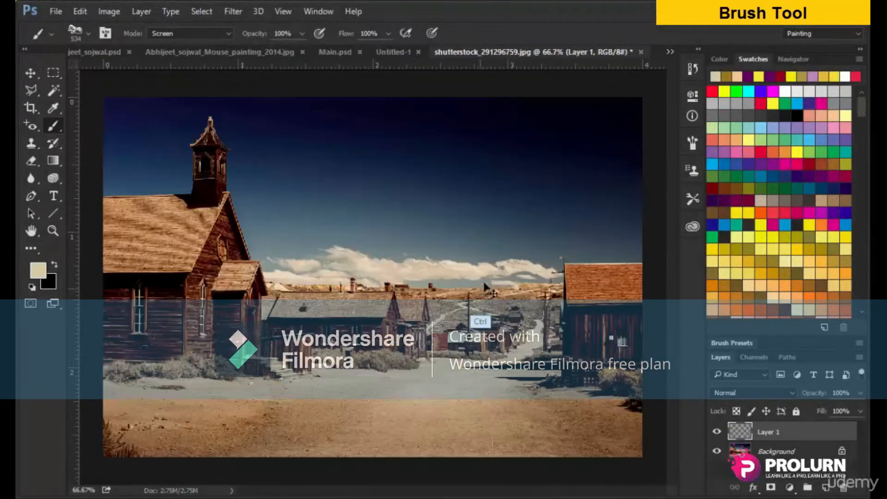
Examine the finished portrait paintings in the other open documents, fitting the mouse-painted portrait to the view.
{"action": "key", "text": "ctrl"}
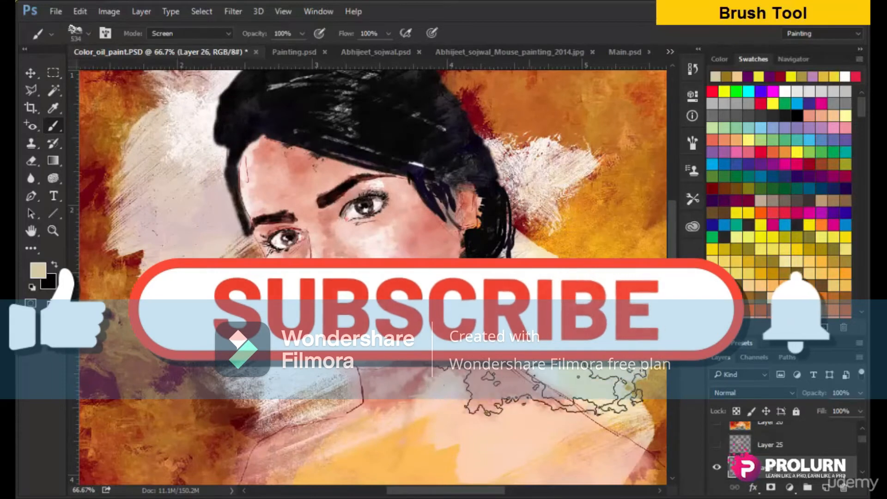
{"action": "key", "text": "v"}
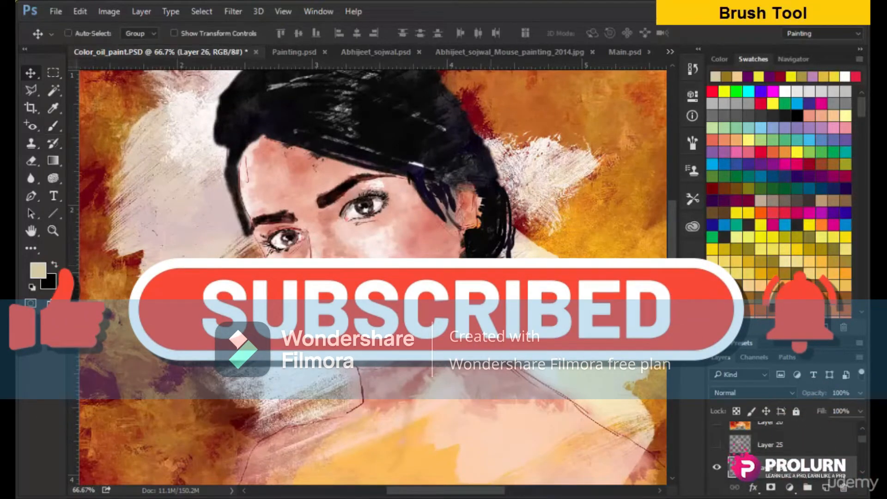
{"action": "left_click_drag", "start_coordinate": [437, 207], "coordinate": [468, 272]}
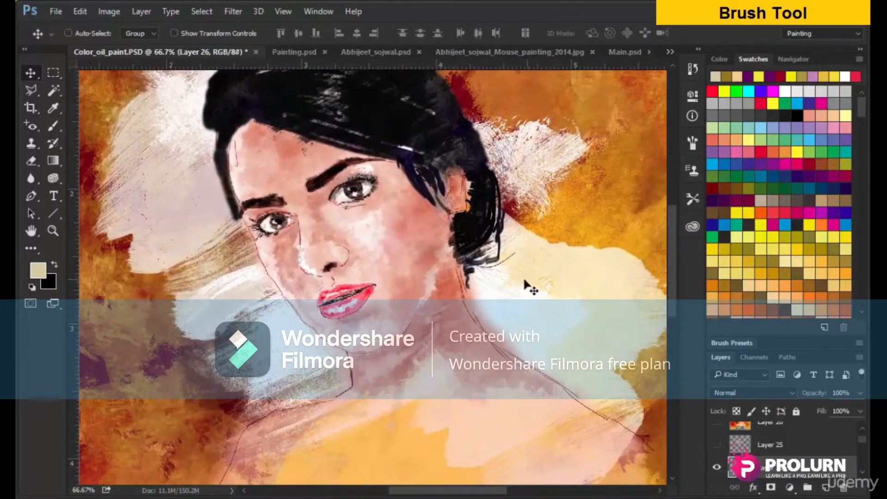
{"action": "key", "text": "ctrl+Tab"}
{"action": "key", "text": "ctrl+Tab"}
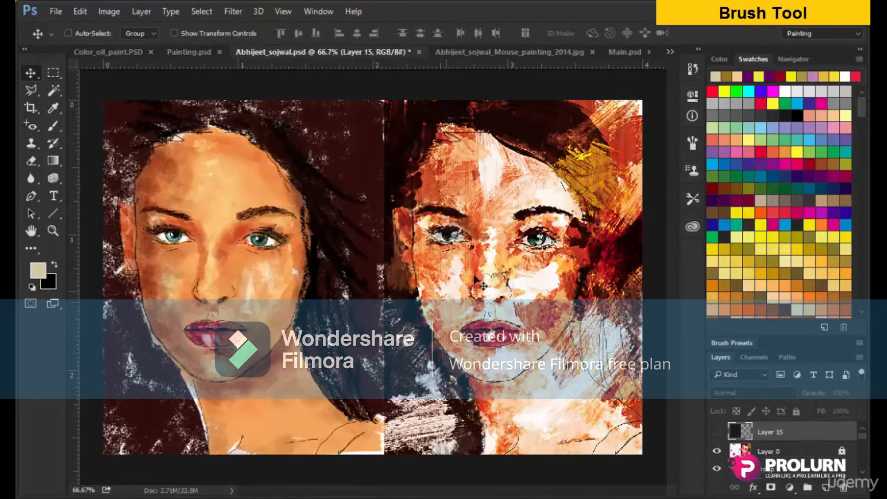
{"action": "key", "text": "ctrl+Tab"}
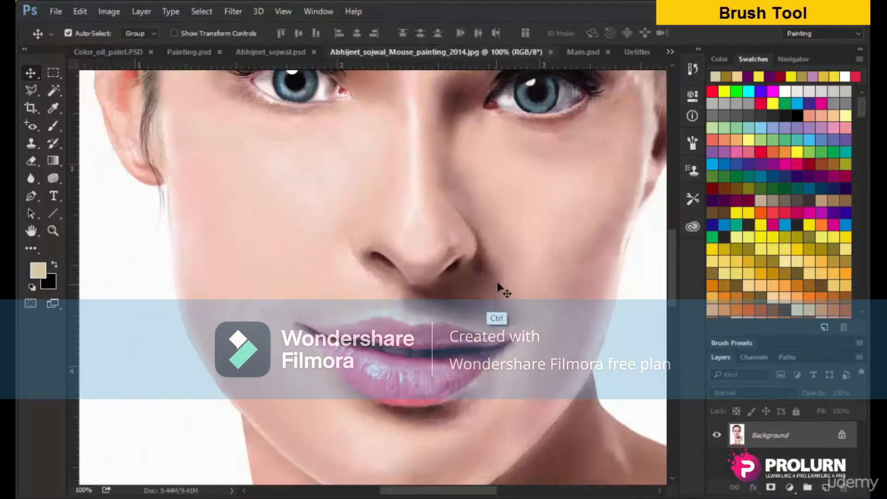
{"action": "key", "text": "ctrl+0"}
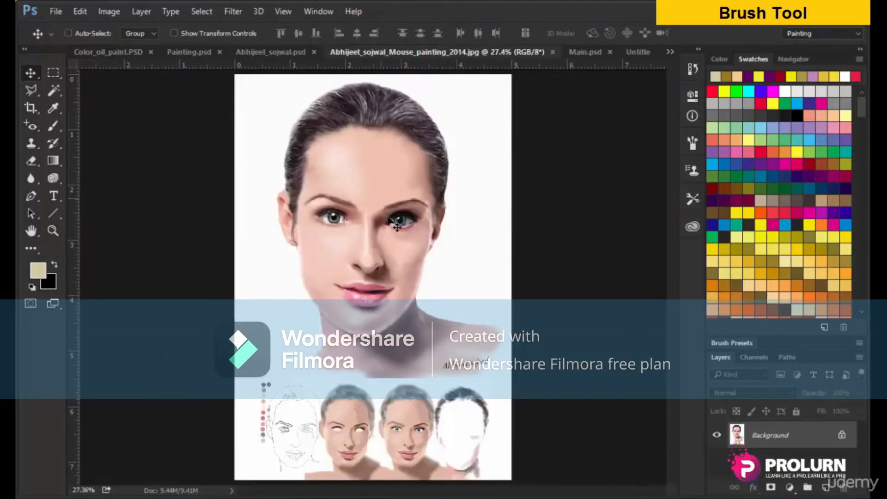
Switch to Main.psd and examine the painted eye and ear up close.
{"action": "key", "text": "ctrl+Tab"}
{"action": "mouse_move", "coordinate": [418, 188]}
{"action": "left_mouse_down"}
{"action": "mouse_move", "coordinate": [431, 208]}
{"action": "mouse_move", "coordinate": [423, 205]}
{"action": "left_mouse_up"}
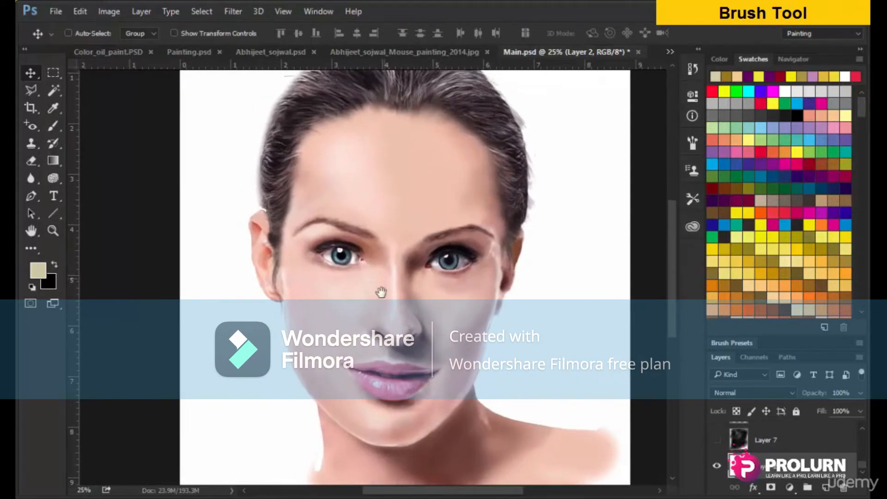
{"action": "left_click", "coordinate": [334, 268], "text": "ctrl"}
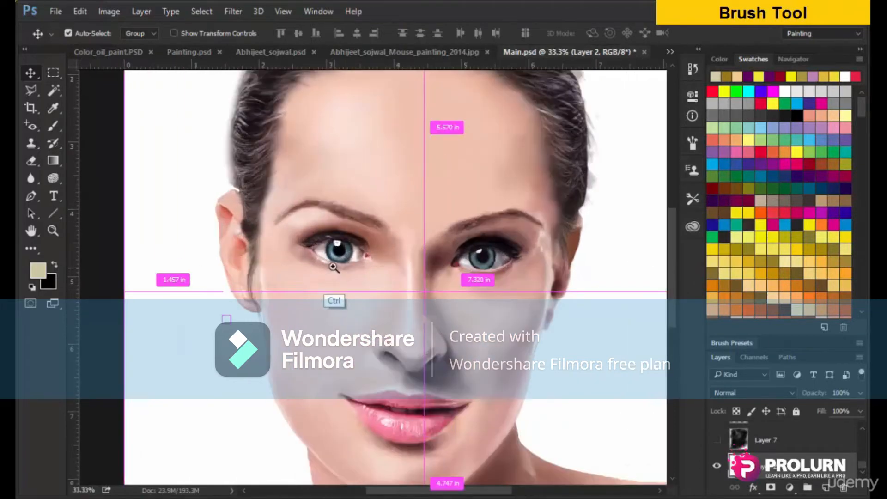
{"action": "left_click", "coordinate": [333, 267], "text": "ctrl"}
{"action": "left_click", "coordinate": [311, 263], "text": "ctrl"}
{"action": "left_click", "coordinate": [311, 263], "text": "ctrl"}
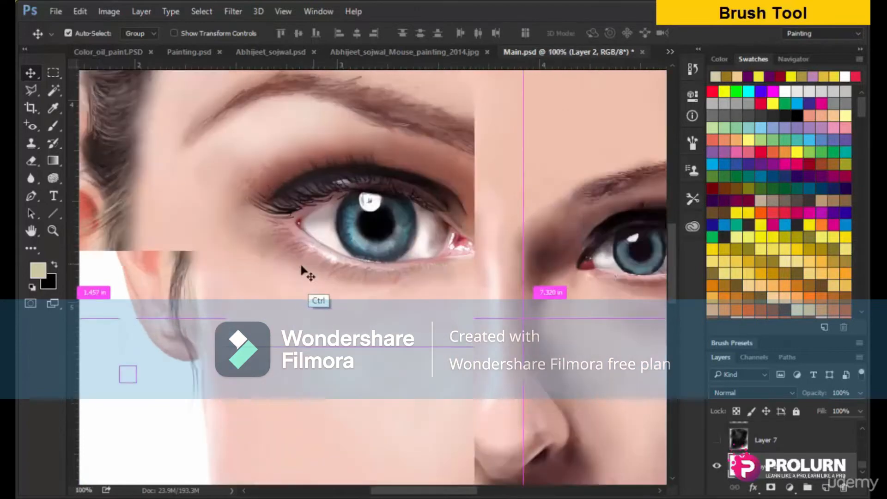
{"action": "left_click_drag", "start_coordinate": [283, 259], "coordinate": [458, 186]}
Select the hair01 layer beside the ear and move its loose hair strands onto the cheek.
{"action": "right_click", "coordinate": [285, 189]}
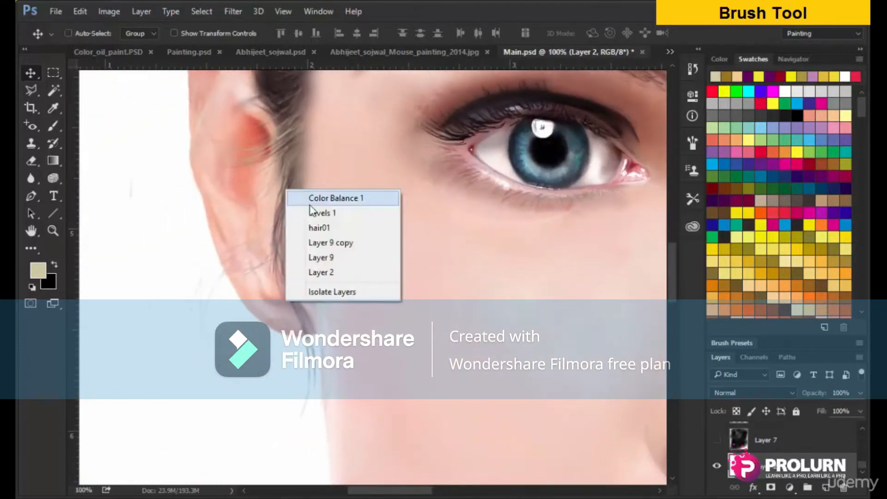
{"action": "left_click", "coordinate": [317, 226]}
{"action": "left_click_drag", "start_coordinate": [307, 207], "coordinate": [480, 300]}
{"action": "key", "text": "ctrl+minus"}
{"action": "key", "text": "ctrl+minus"}
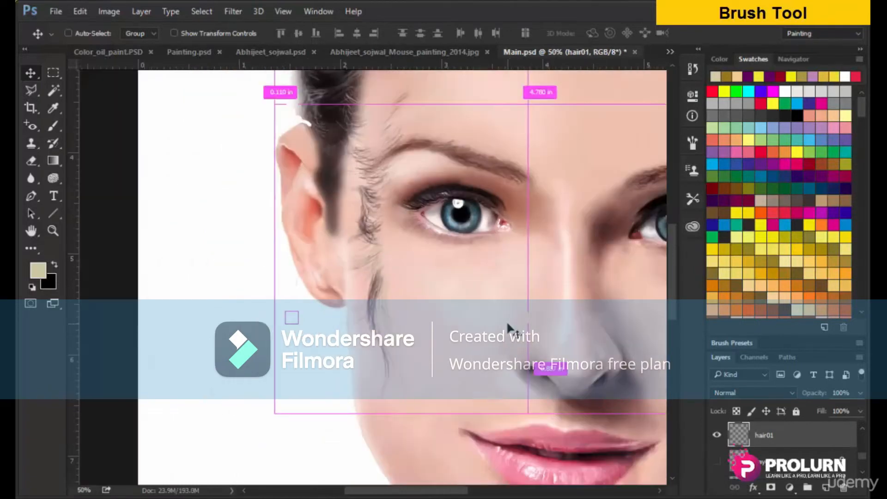
Examine the brushwork on the portrait's nose and lips up close.
{"action": "left_click_drag", "start_coordinate": [503, 230], "coordinate": [343, 189]}
{"action": "left_click_drag", "start_coordinate": [432, 292], "coordinate": [443, 252]}
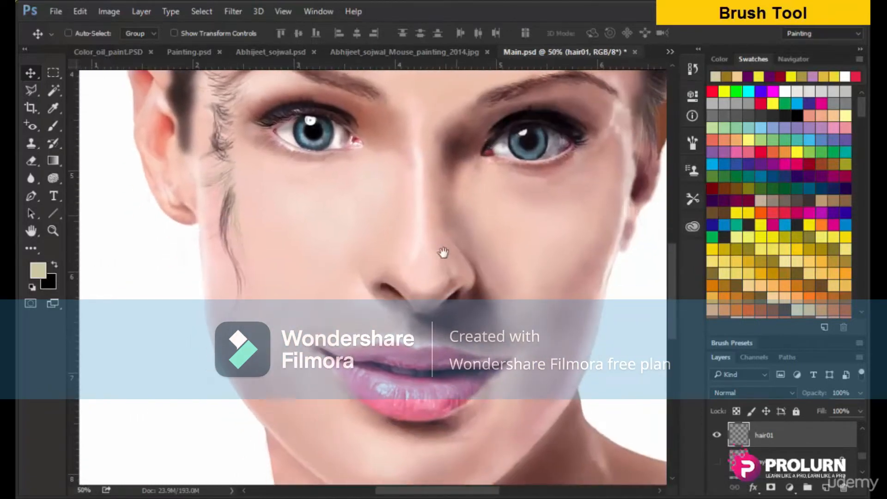
{"action": "key", "text": "ctrl+plus"}
{"action": "key", "text": "ctrl+plus"}
{"action": "key", "text": "ctrl+plus"}
{"action": "left_click_drag", "start_coordinate": [445, 356], "coordinate": [505, 197]}
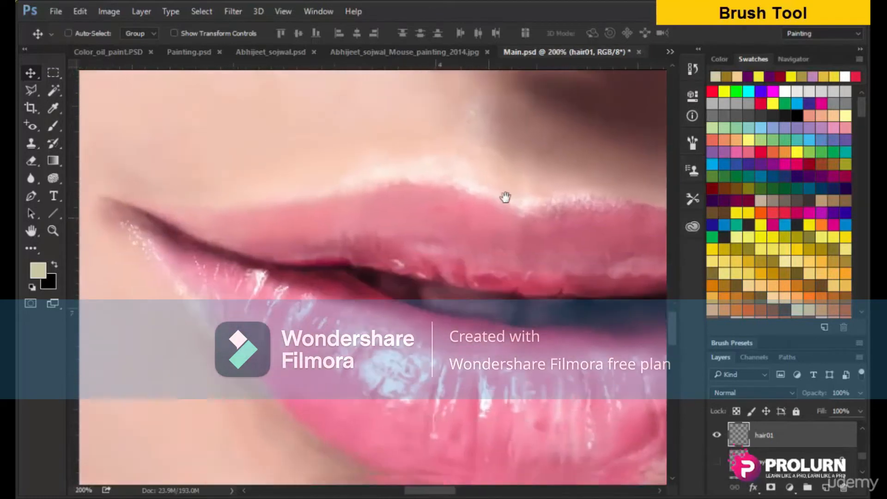
{"action": "key", "text": "ctrl+minus"}
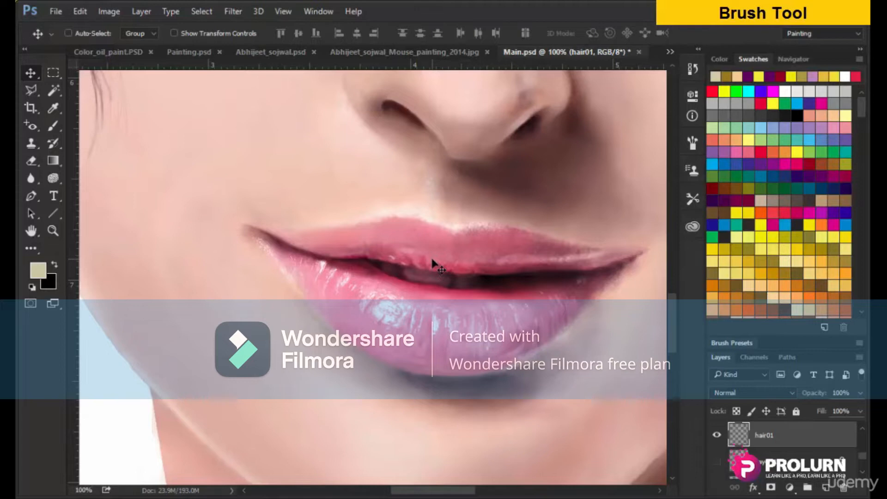
Examine the portrait's lips at 200%, and view the whole face, forehead and eyes at lower magnification.
{"action": "key", "text": "ctrl"}
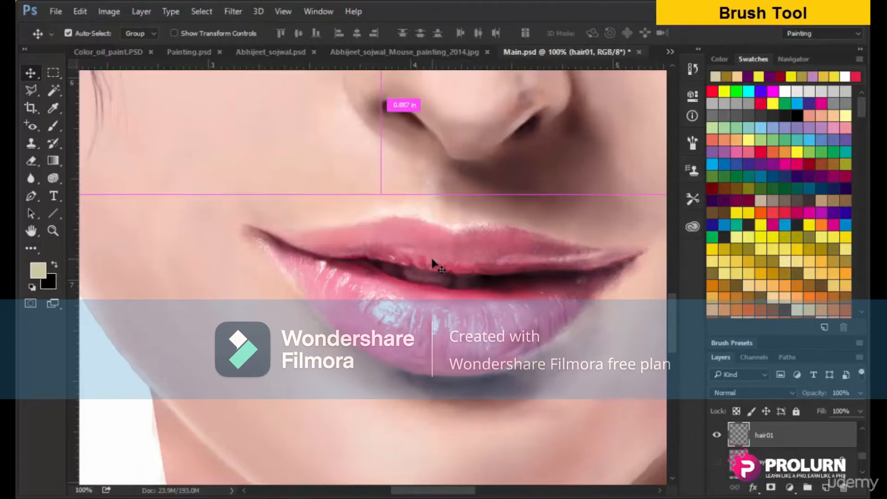
{"action": "key", "text": "ctrl+plus"}
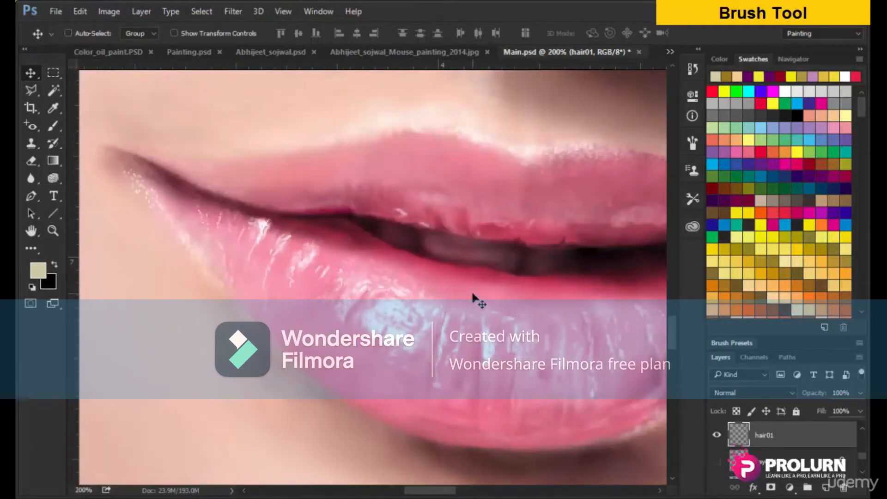
{"action": "key", "text": "ctrl+minus"}
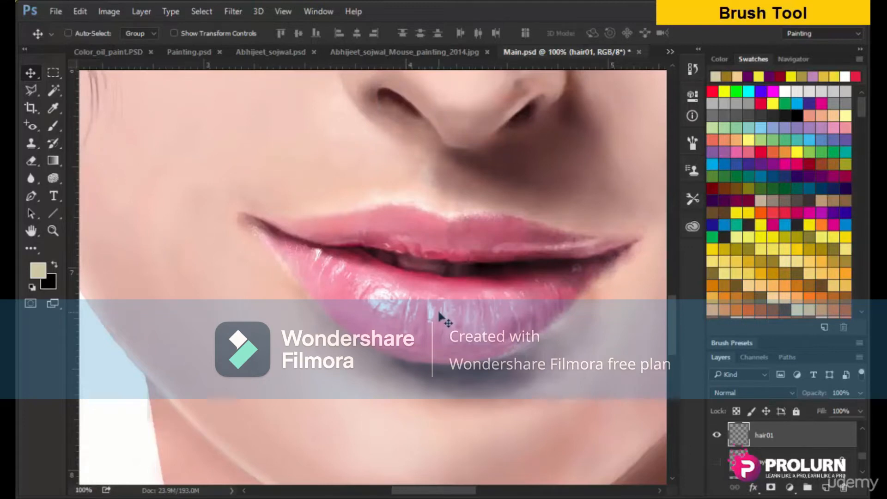
{"action": "key", "text": "ctrl+minus"}
{"action": "key", "text": "ctrl+minus"}
{"action": "key", "text": "ctrl+minus"}
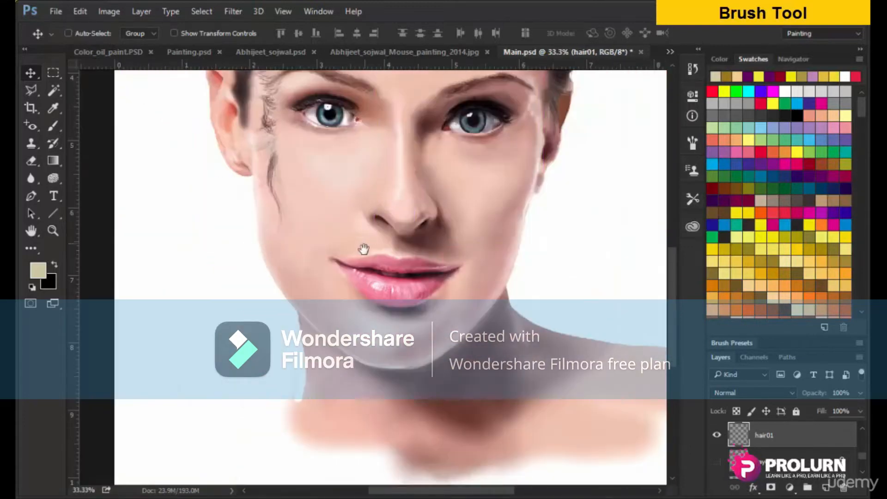
{"action": "left_click_drag", "start_coordinate": [404, 142], "coordinate": [343, 290]}
{"action": "left_click_drag", "start_coordinate": [363, 233], "coordinate": [399, 277]}
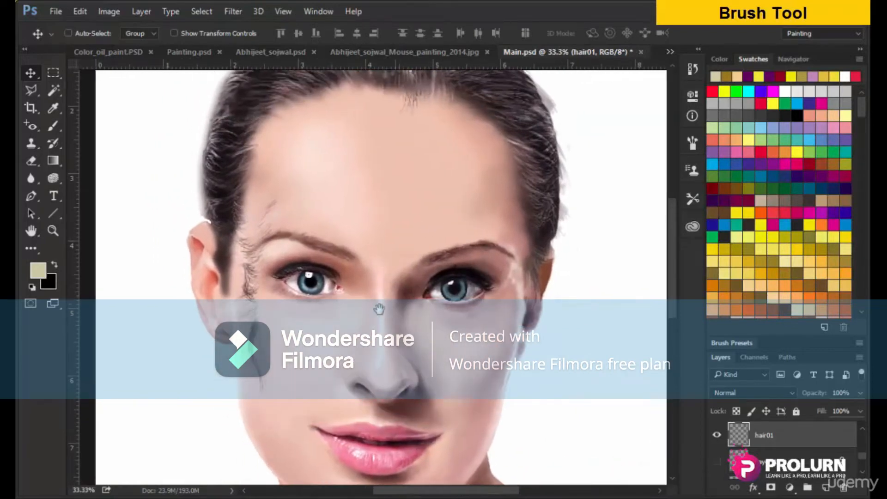
{"action": "key", "text": "ctrl+plus"}
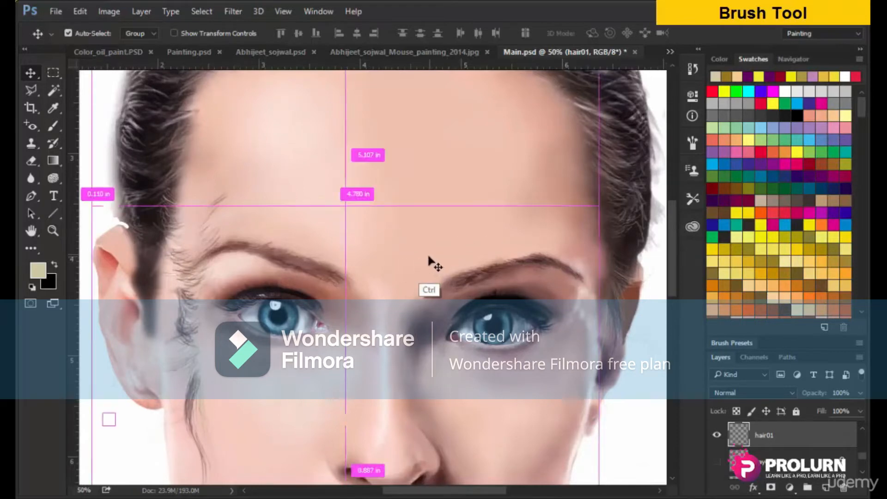
Switch to shutterstock_291296759.jpg and stamp a large cloud in the sky using the 534 px cloud brush in Screen mode.
{"action": "key", "text": "ctrl+Tab"}
{"action": "key", "text": "ctrl+Tab"}
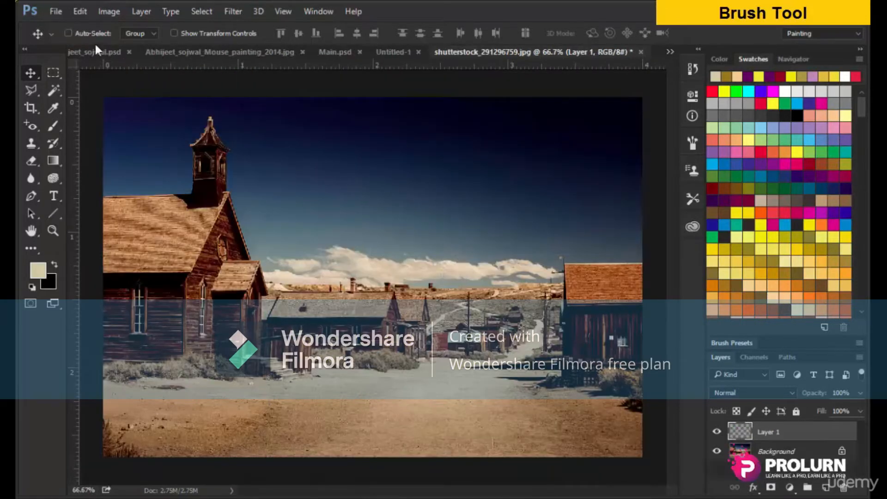
{"action": "key", "text": "b"}
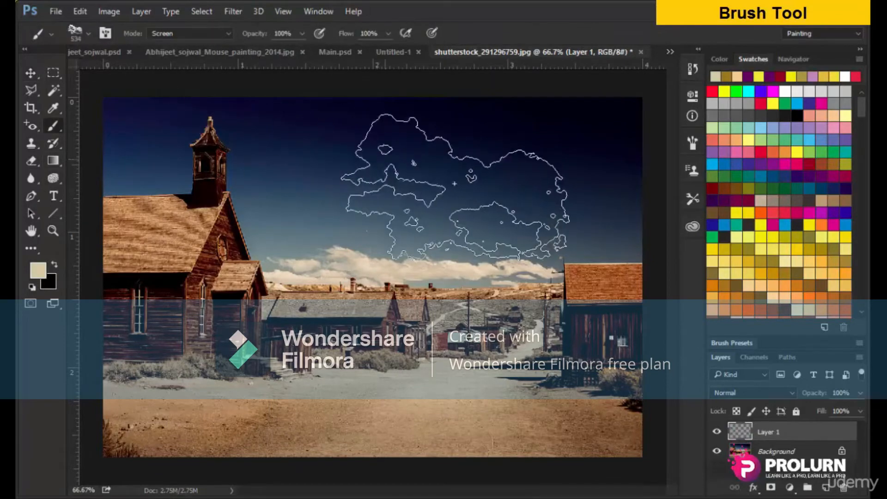
{"action": "left_click", "coordinate": [417, 162]}
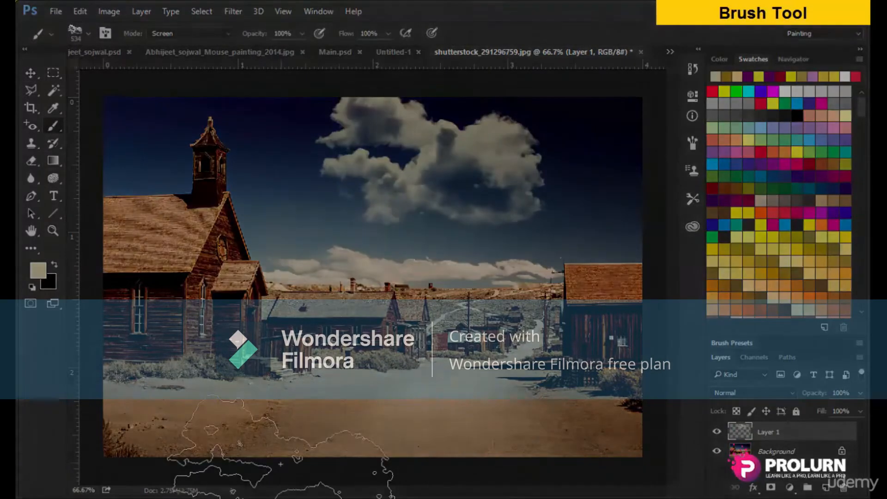
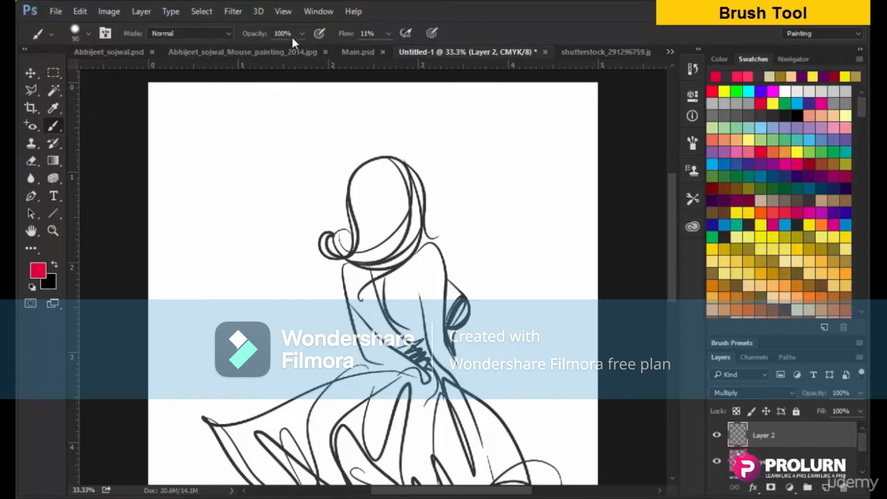
Set the brush flow to 100% and paint a solid red patch in the upper-left corner of the sketch canvas.
{"action": "left_click", "coordinate": [388, 33]}
{"action": "left_click_drag", "start_coordinate": [385, 50], "coordinate": [453, 61]}
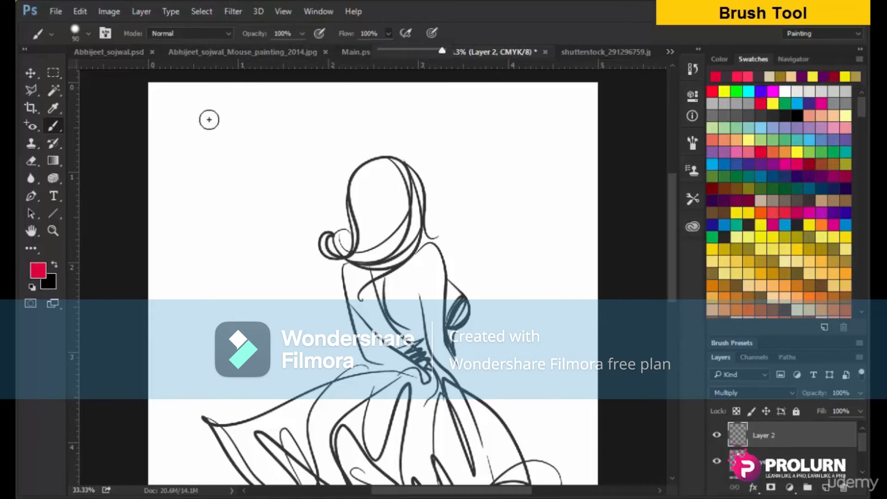
{"action": "left_click", "coordinate": [226, 119]}
{"action": "mouse_move", "coordinate": [184, 149]}
{"action": "left_mouse_down"}
{"action": "mouse_move", "coordinate": [252, 116]}
{"action": "mouse_move", "coordinate": [196, 182]}
{"action": "left_mouse_up"}
Set the brush opacity to 24% and paint translucent patches around the figure, with both overlapping and single continuous strokes.
{"action": "left_click", "coordinate": [302, 33]}
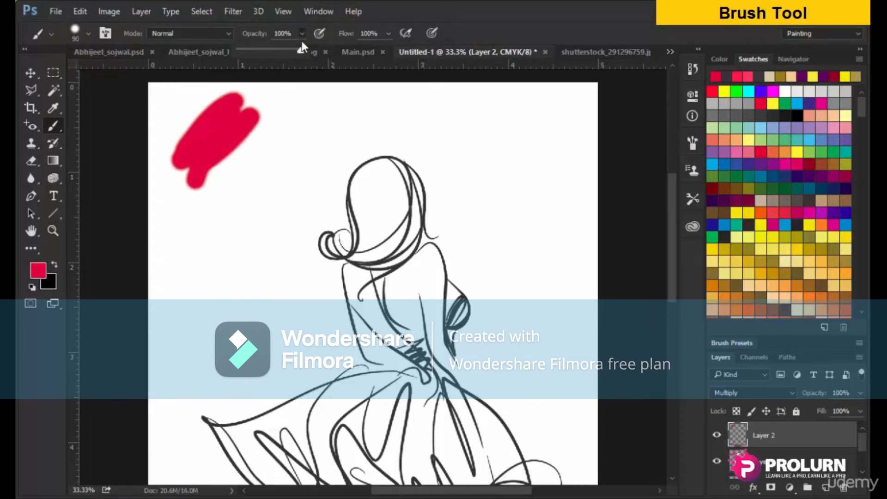
{"action": "left_click_drag", "start_coordinate": [259, 58], "coordinate": [250, 58]}
{"action": "left_click", "coordinate": [267, 167]}
{"action": "mouse_move", "coordinate": [300, 143]}
{"action": "left_mouse_down"}
{"action": "mouse_move", "coordinate": [178, 248]}
{"action": "mouse_move", "coordinate": [228, 203]}
{"action": "mouse_move", "coordinate": [198, 242]}
{"action": "mouse_move", "coordinate": [187, 242]}
{"action": "mouse_move", "coordinate": [239, 179]}
{"action": "mouse_move", "coordinate": [328, 148]}
{"action": "mouse_move", "coordinate": [306, 178]}
{"action": "mouse_move", "coordinate": [237, 184]}
{"action": "mouse_move", "coordinate": [273, 129]}
{"action": "mouse_move", "coordinate": [230, 174]}
{"action": "mouse_move", "coordinate": [324, 121]}
{"action": "mouse_move", "coordinate": [340, 153]}
{"action": "mouse_move", "coordinate": [268, 231]}
{"action": "left_mouse_up"}
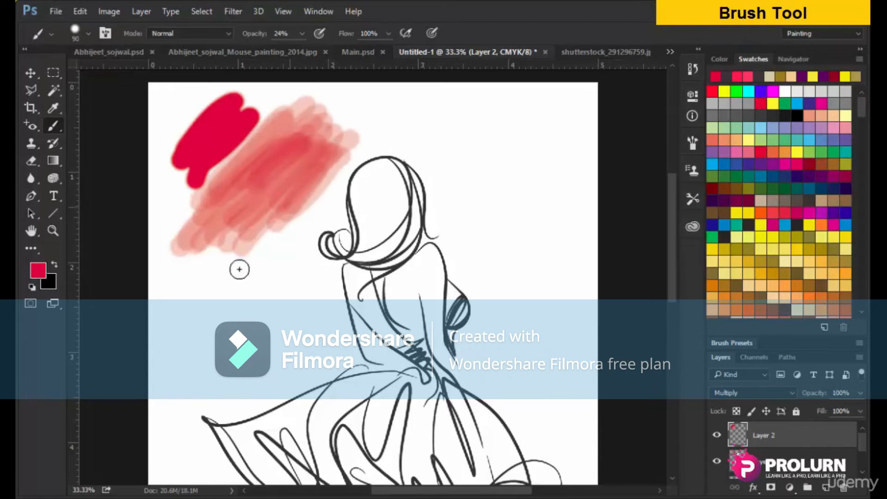
{"action": "mouse_move", "coordinate": [206, 281]}
{"action": "left_mouse_down"}
{"action": "mouse_move", "coordinate": [245, 303]}
{"action": "mouse_move", "coordinate": [202, 350]}
{"action": "mouse_move", "coordinate": [234, 293]}
{"action": "mouse_move", "coordinate": [291, 291]}
{"action": "mouse_move", "coordinate": [265, 307]}
{"action": "left_mouse_up"}
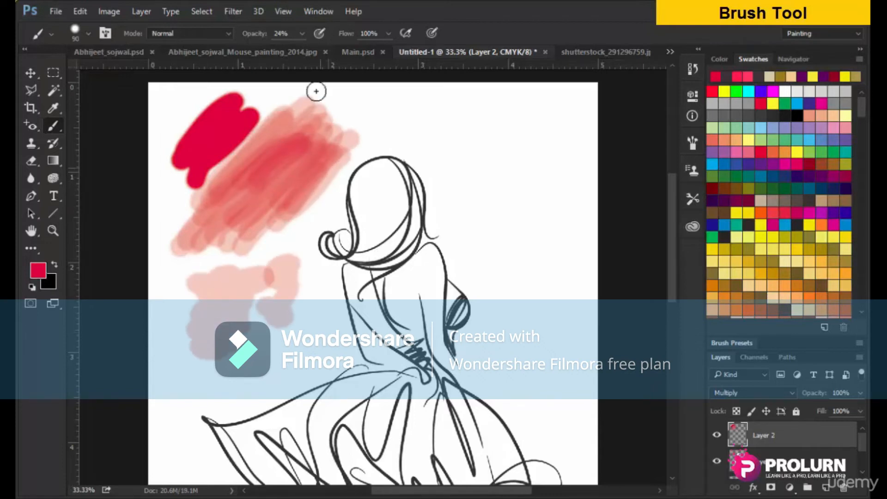
{"action": "mouse_move", "coordinate": [492, 144]}
{"action": "left_mouse_down"}
{"action": "mouse_move", "coordinate": [496, 122]}
{"action": "mouse_move", "coordinate": [441, 117]}
{"action": "mouse_move", "coordinate": [503, 153]}
{"action": "mouse_move", "coordinate": [505, 164]}
{"action": "left_mouse_up"}
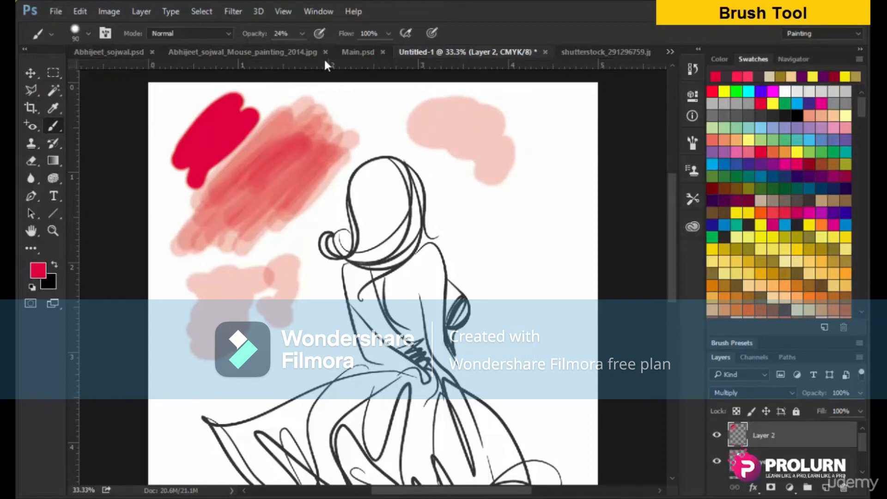
Try different brush opacities, set the opacity back to 100%, and paint a solid red patch beside the figure's shoulder.
{"action": "key", "text": "7"}
{"action": "key", "text": "5"}
{"action": "key", "text": "4"}
{"action": "key", "text": "4"}
{"action": "left_click_drag", "start_coordinate": [302, 33], "coordinate": [381, 70]}
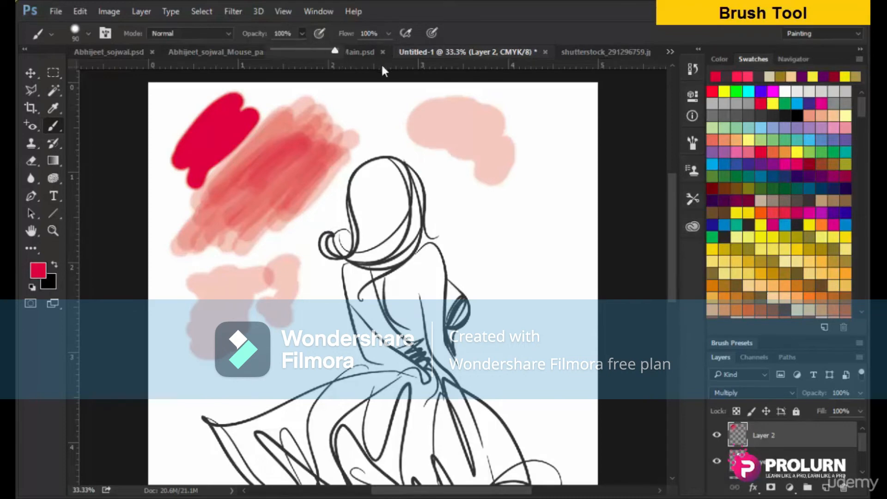
{"action": "mouse_move", "coordinate": [545, 194]}
{"action": "left_mouse_down"}
{"action": "mouse_move", "coordinate": [510, 217]}
{"action": "mouse_move", "coordinate": [505, 242]}
{"action": "mouse_move", "coordinate": [540, 266]}
{"action": "left_mouse_up"}
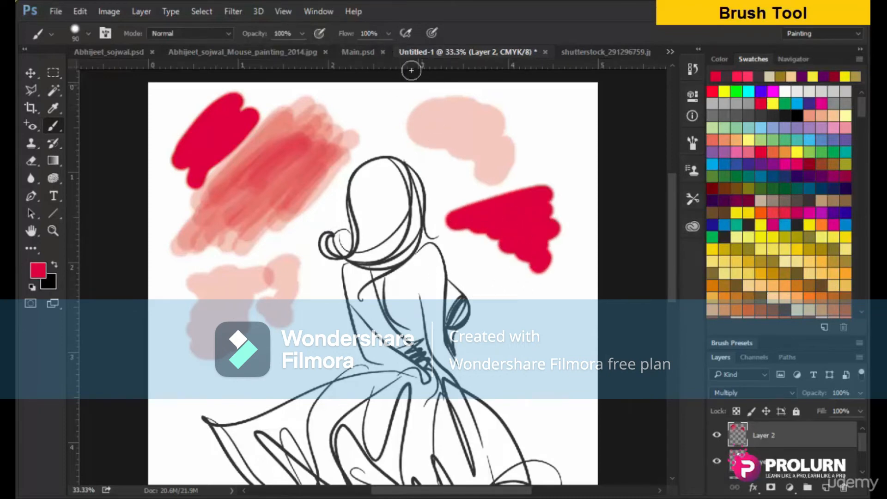
Set the brush flow to 13% and paint a gradually built-up red patch beside the figure's elbow.
{"action": "left_click", "coordinate": [389, 33]}
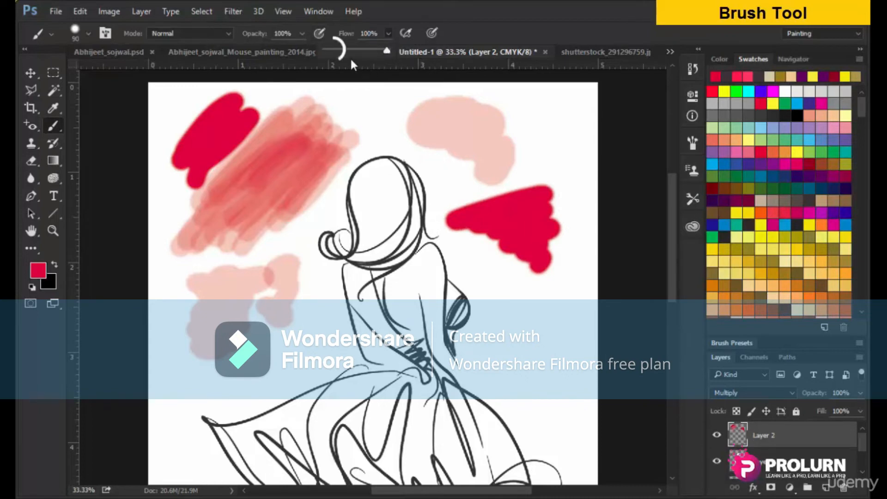
{"action": "left_click", "coordinate": [333, 50]}
{"action": "left_click", "coordinate": [480, 295]}
{"action": "mouse_move", "coordinate": [480, 294]}
{"action": "left_mouse_down"}
{"action": "mouse_move", "coordinate": [550, 297]}
{"action": "mouse_move", "coordinate": [482, 309]}
{"action": "mouse_move", "coordinate": [552, 323]}
{"action": "mouse_move", "coordinate": [498, 338]}
{"action": "mouse_move", "coordinate": [557, 323]}
{"action": "mouse_move", "coordinate": [508, 284]}
{"action": "mouse_move", "coordinate": [482, 291]}
{"action": "mouse_move", "coordinate": [508, 325]}
{"action": "mouse_move", "coordinate": [478, 372]}
{"action": "mouse_move", "coordinate": [554, 370]}
{"action": "mouse_move", "coordinate": [549, 389]}
{"action": "left_mouse_up"}
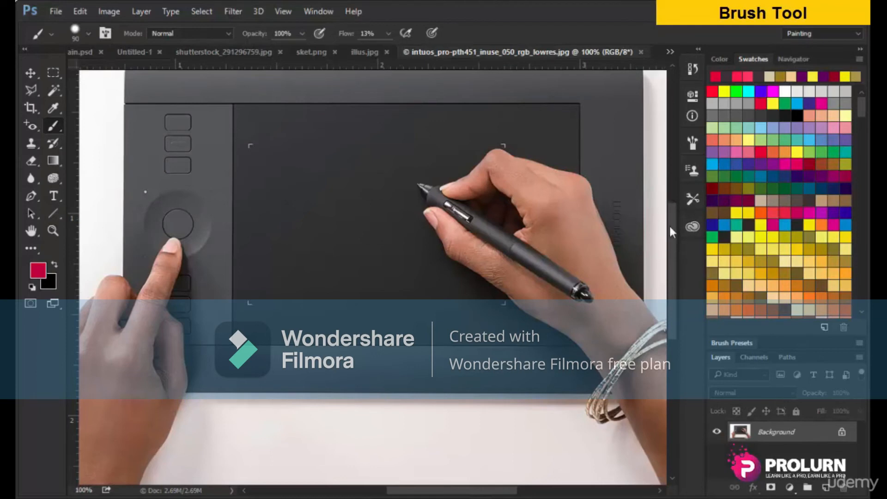
Look over the pen tablet photo, and paint soft strokes above the figure's head in Untitled-1 with pressure-controlled opacity.
{"action": "left_click_drag", "start_coordinate": [670, 226], "coordinate": [673, 214]}
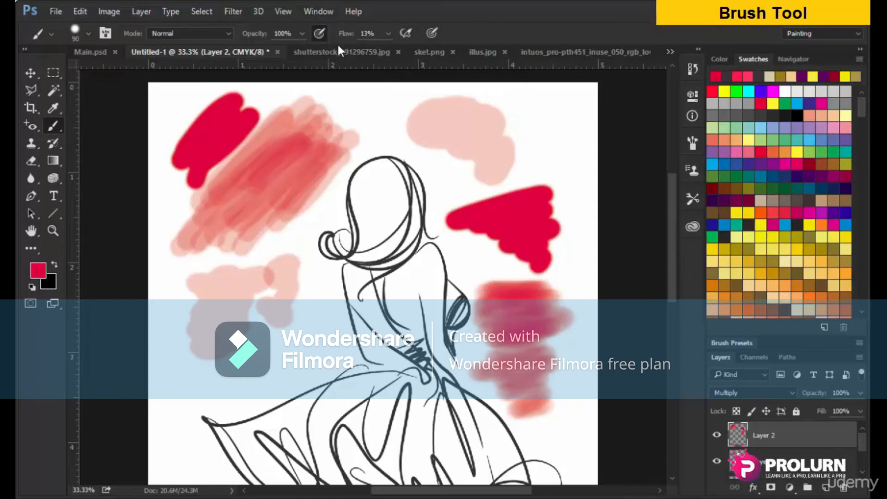
{"action": "mouse_move", "coordinate": [346, 113]}
{"action": "left_mouse_down"}
{"action": "mouse_move", "coordinate": [405, 96]}
{"action": "mouse_move", "coordinate": [392, 107]}
{"action": "mouse_move", "coordinate": [391, 128]}
{"action": "mouse_move", "coordinate": [376, 148]}
{"action": "left_mouse_up"}
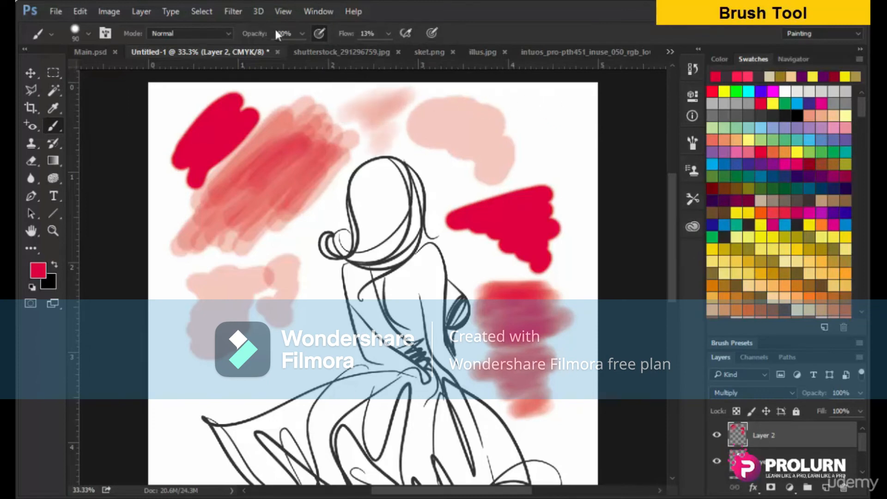
Set the brush flow to 100%, enable pen pressure for size, and paint tapering strokes around the figure.
{"action": "left_click", "coordinate": [388, 33]}
{"action": "left_click_drag", "start_coordinate": [385, 49], "coordinate": [455, 59]}
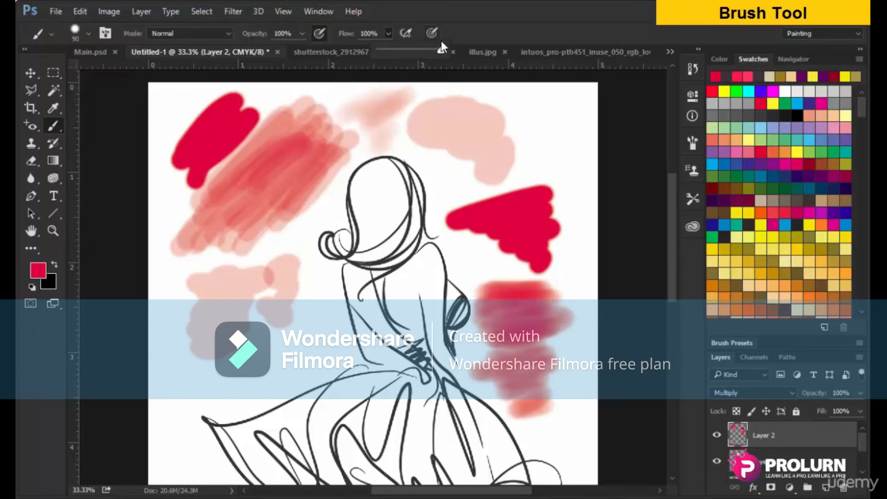
{"action": "left_click", "coordinate": [431, 33]}
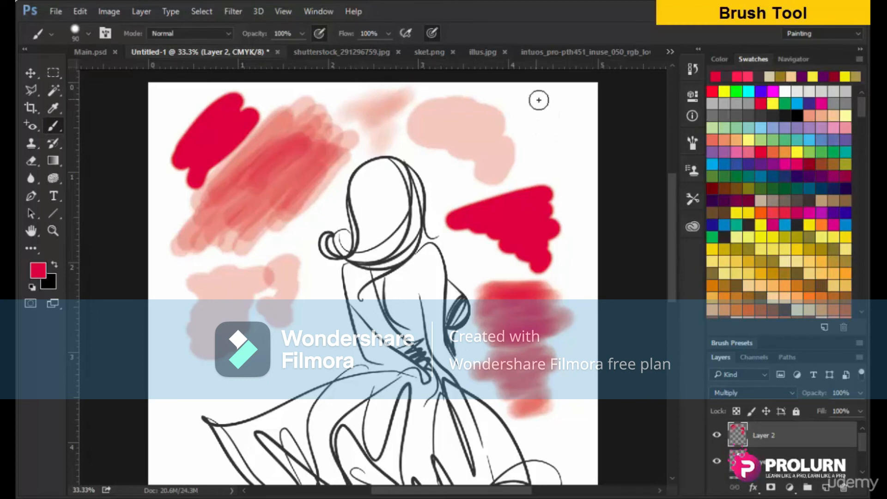
{"action": "mouse_move", "coordinate": [540, 95]}
{"action": "left_mouse_down"}
{"action": "mouse_move", "coordinate": [520, 119]}
{"action": "mouse_move", "coordinate": [561, 98]}
{"action": "mouse_move", "coordinate": [519, 130]}
{"action": "mouse_move", "coordinate": [576, 105]}
{"action": "left_mouse_up"}
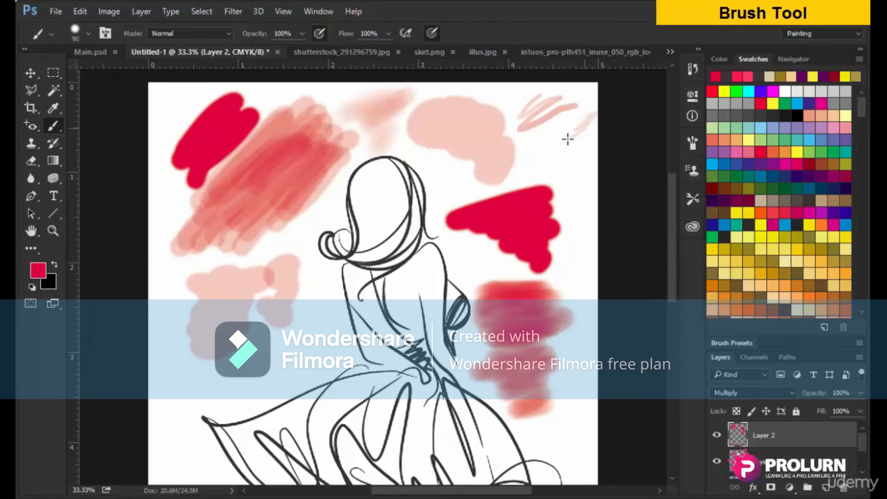
{"action": "left_click_drag", "start_coordinate": [559, 134], "coordinate": [533, 154]}
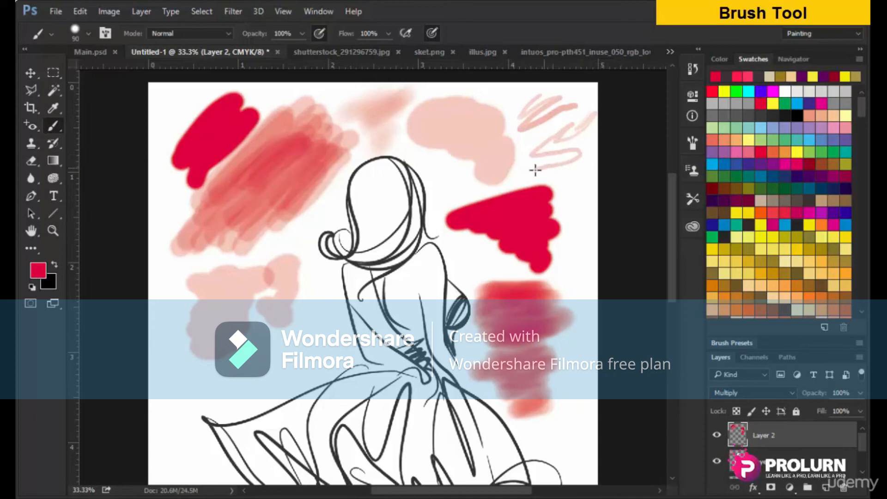
{"action": "mouse_move", "coordinate": [530, 173]}
{"action": "left_mouse_down"}
{"action": "mouse_move", "coordinate": [471, 195]}
{"action": "mouse_move", "coordinate": [403, 149]}
{"action": "mouse_move", "coordinate": [344, 155]}
{"action": "left_mouse_up"}
{"action": "mouse_move", "coordinate": [328, 268]}
{"action": "left_mouse_down"}
{"action": "mouse_move", "coordinate": [307, 306]}
{"action": "mouse_move", "coordinate": [231, 354]}
{"action": "mouse_move", "coordinate": [311, 352]}
{"action": "mouse_move", "coordinate": [279, 359]}
{"action": "mouse_move", "coordinate": [178, 432]}
{"action": "mouse_move", "coordinate": [241, 402]}
{"action": "mouse_move", "coordinate": [344, 451]}
{"action": "left_mouse_up"}
{"action": "left_click_drag", "start_coordinate": [418, 279], "coordinate": [566, 439]}
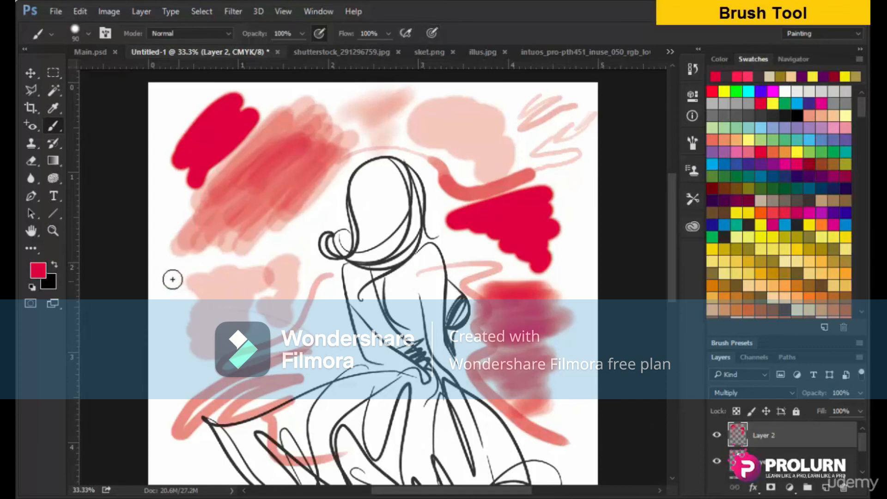
Paint a test patch at the canvas's left edge without size pressure, and clear all strokes from Layer 2.
{"action": "left_click_drag", "start_coordinate": [178, 304], "coordinate": [171, 334]}
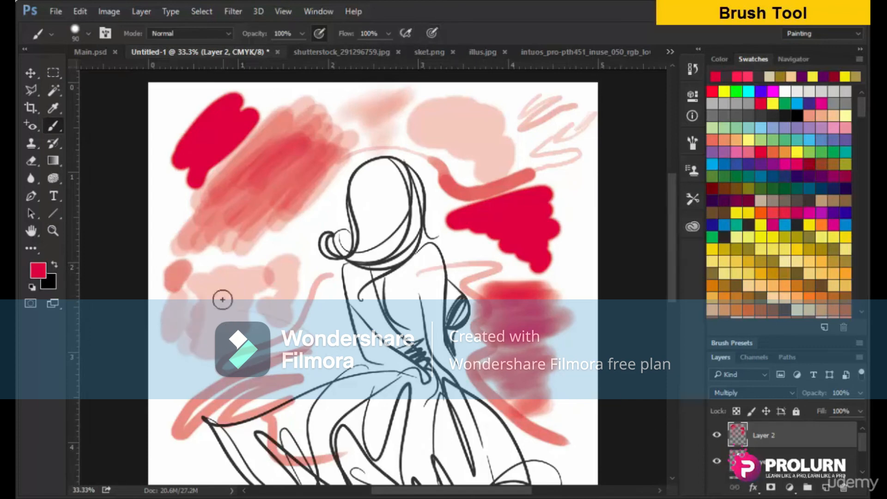
{"action": "key", "text": "ctrl+a"}
{"action": "key", "text": "Delete"}
{"action": "key", "text": "ctrl+d"}
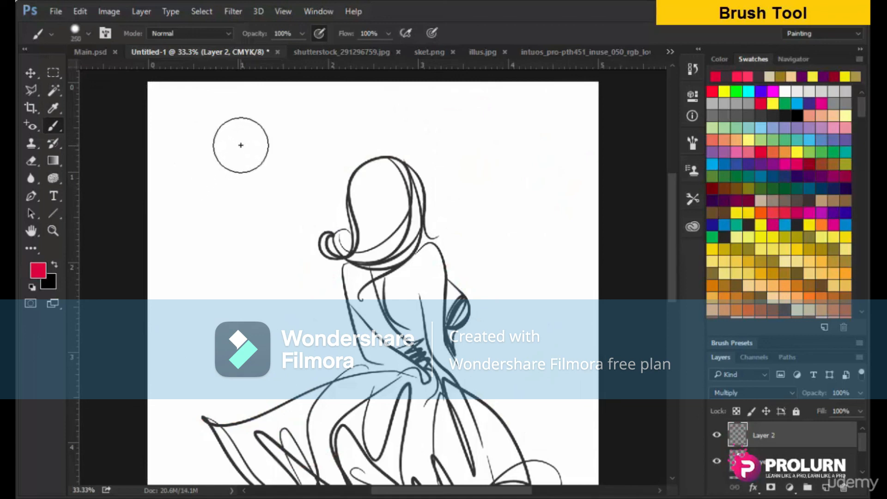
Build up a light-to-deep red patch left of the head with a 250 px brush and pressure-controlled opacity.
{"action": "mouse_move", "coordinate": [217, 179]}
{"action": "left_mouse_down"}
{"action": "mouse_move", "coordinate": [318, 135]}
{"action": "mouse_move", "coordinate": [206, 192]}
{"action": "mouse_move", "coordinate": [245, 199]}
{"action": "mouse_move", "coordinate": [256, 214]}
{"action": "mouse_move", "coordinate": [234, 253]}
{"action": "mouse_move", "coordinate": [238, 303]}
{"action": "mouse_move", "coordinate": [222, 168]}
{"action": "mouse_move", "coordinate": [230, 137]}
{"action": "mouse_move", "coordinate": [193, 173]}
{"action": "mouse_move", "coordinate": [189, 222]}
{"action": "left_mouse_up"}
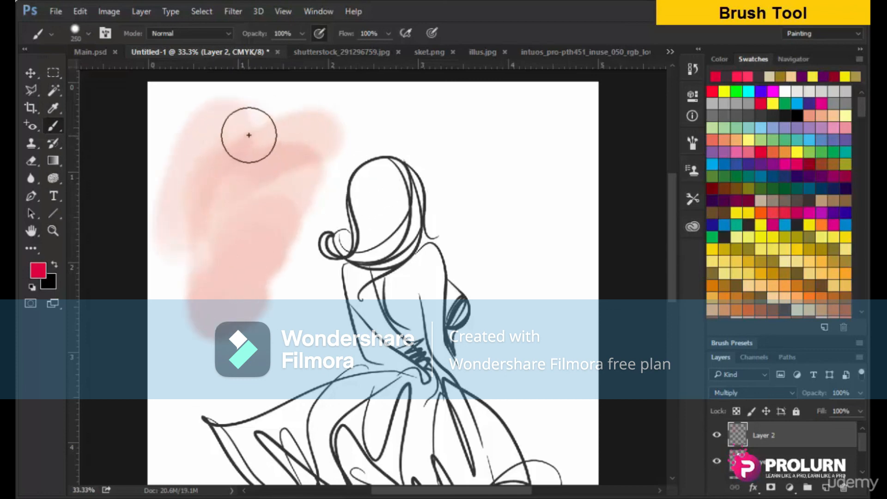
{"action": "mouse_move", "coordinate": [250, 133]}
{"action": "left_mouse_down"}
{"action": "mouse_move", "coordinate": [260, 156]}
{"action": "mouse_move", "coordinate": [230, 185]}
{"action": "mouse_move", "coordinate": [256, 184]}
{"action": "mouse_move", "coordinate": [231, 215]}
{"action": "mouse_move", "coordinate": [254, 230]}
{"action": "mouse_move", "coordinate": [228, 306]}
{"action": "left_mouse_up"}
{"action": "mouse_move", "coordinate": [303, 140]}
{"action": "left_mouse_down"}
{"action": "mouse_move", "coordinate": [281, 149]}
{"action": "mouse_move", "coordinate": [253, 185]}
{"action": "mouse_move", "coordinate": [248, 227]}
{"action": "left_mouse_up"}
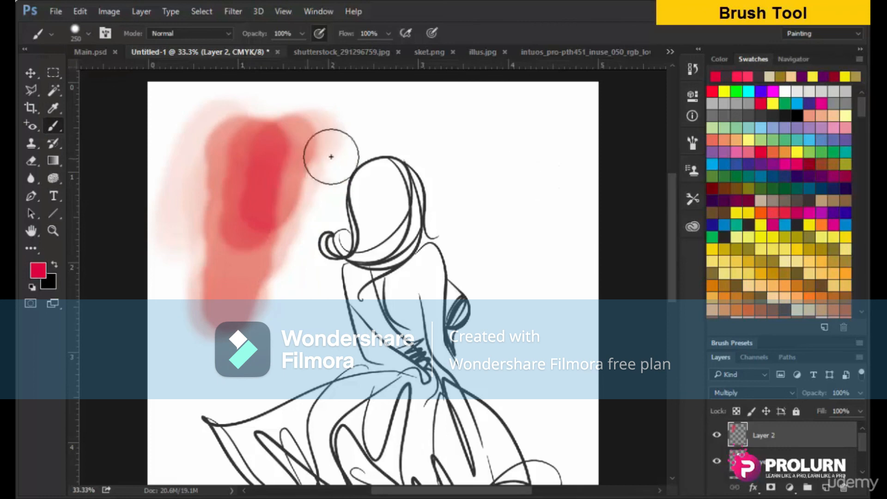
{"action": "left_click_drag", "start_coordinate": [262, 174], "coordinate": [247, 282]}
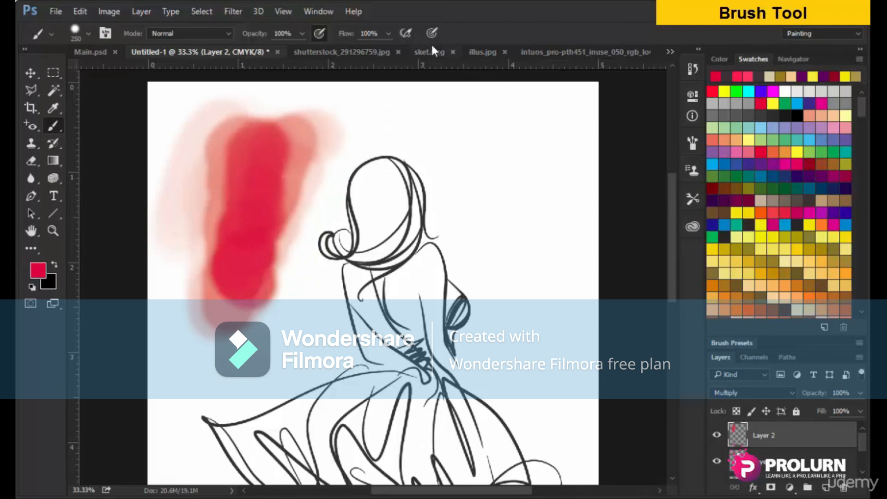